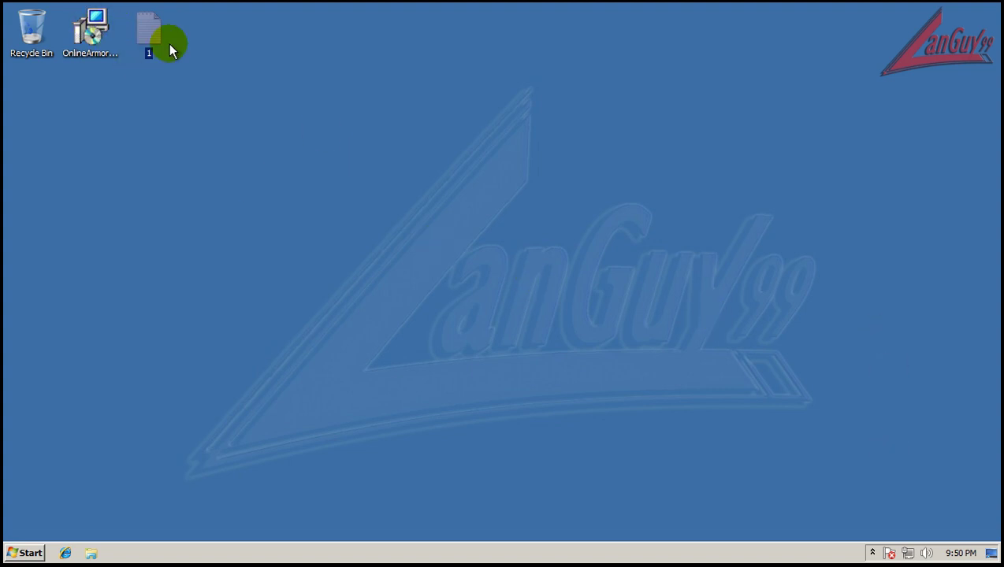
- Expand the system tray's hidden icons until Online Armor's shield icon is visible
click(92, 29)
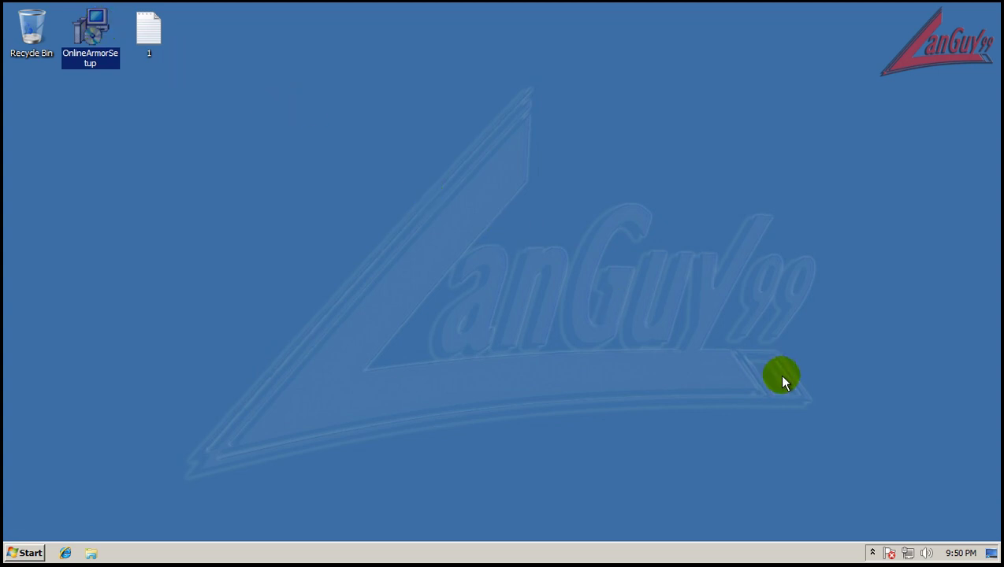
click(872, 553)
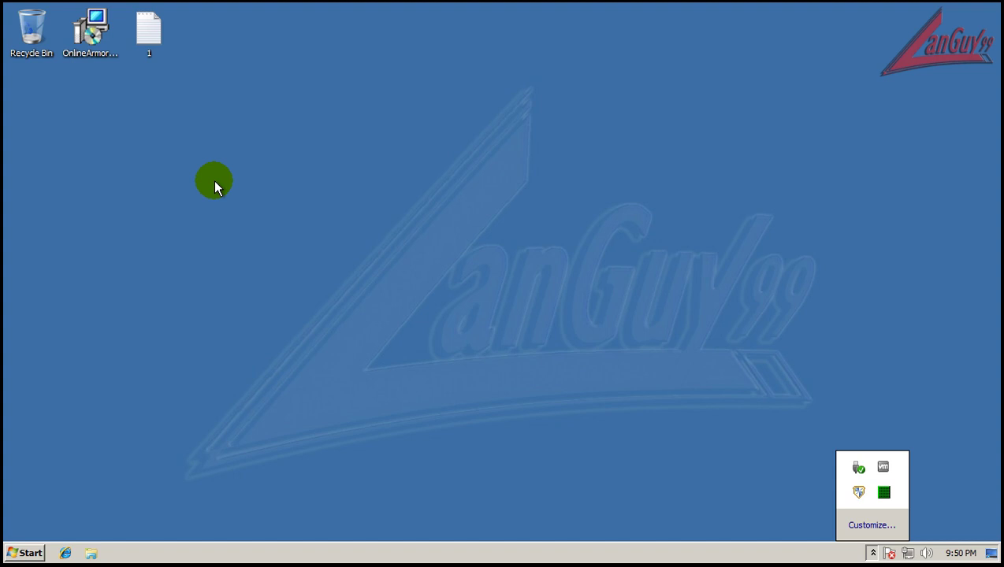
click(214, 189)
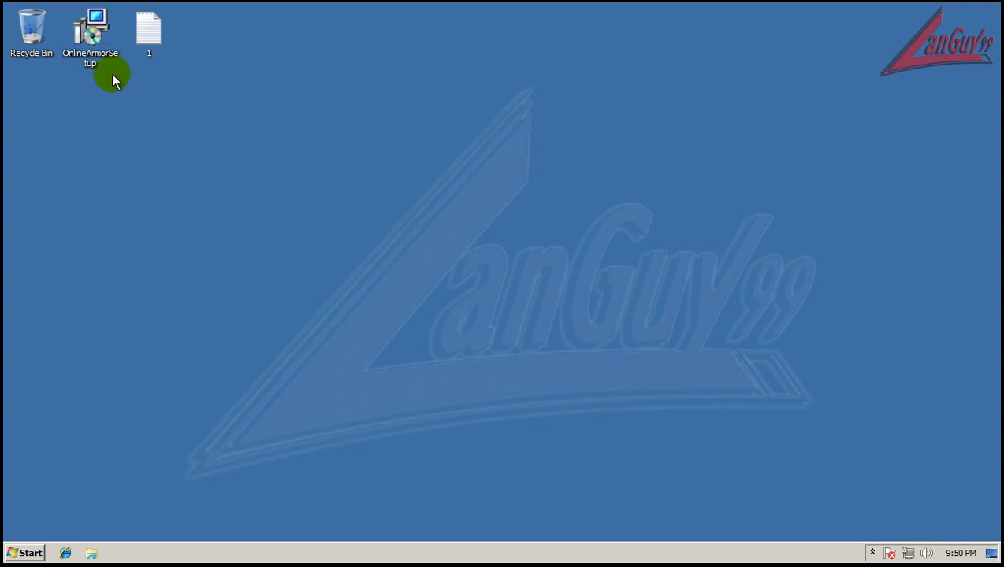
mouse_move(99, 56)
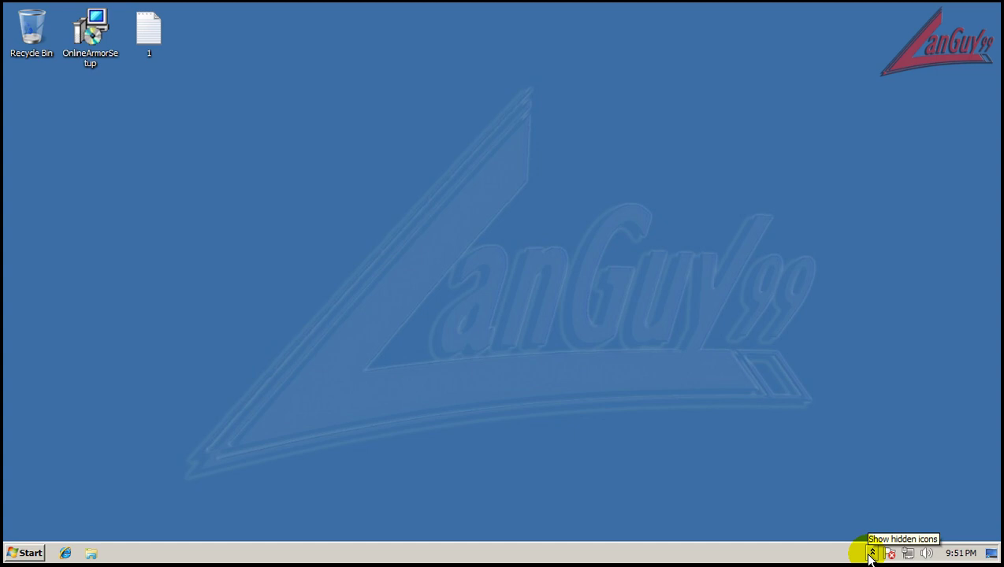
click(872, 553)
click(871, 553)
right_click(858, 492)
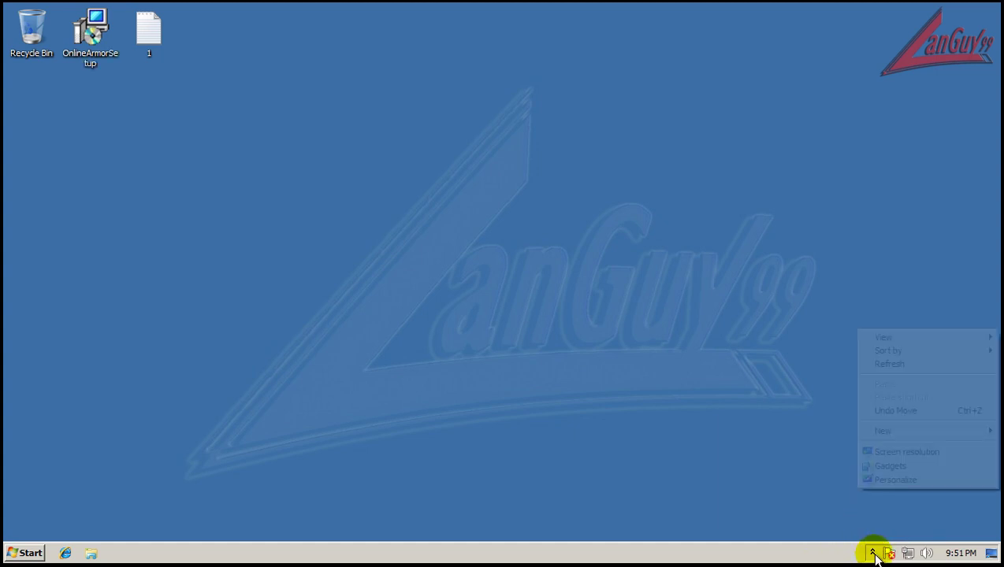
click(871, 551)
right_click(858, 492)
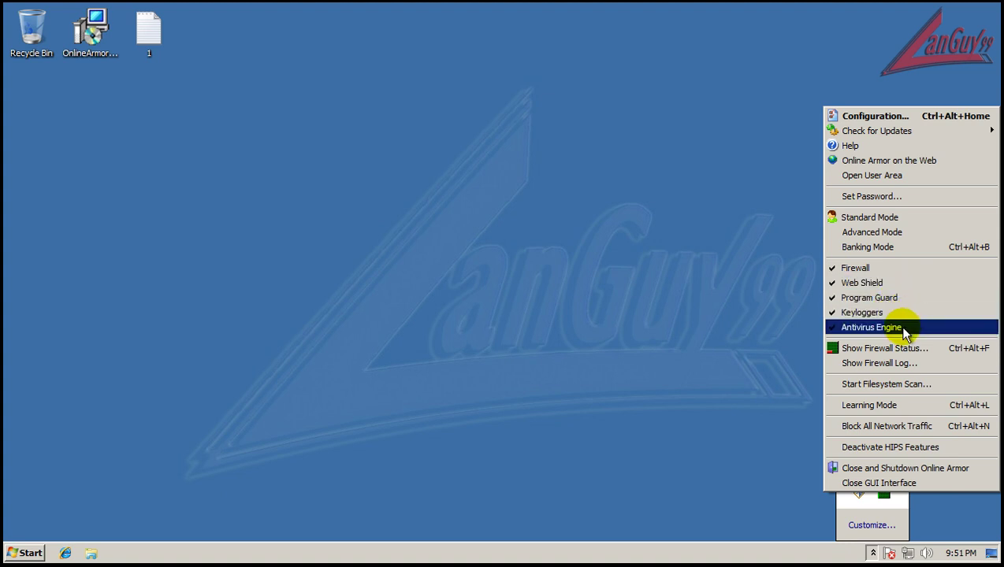
click(752, 490)
click(873, 554)
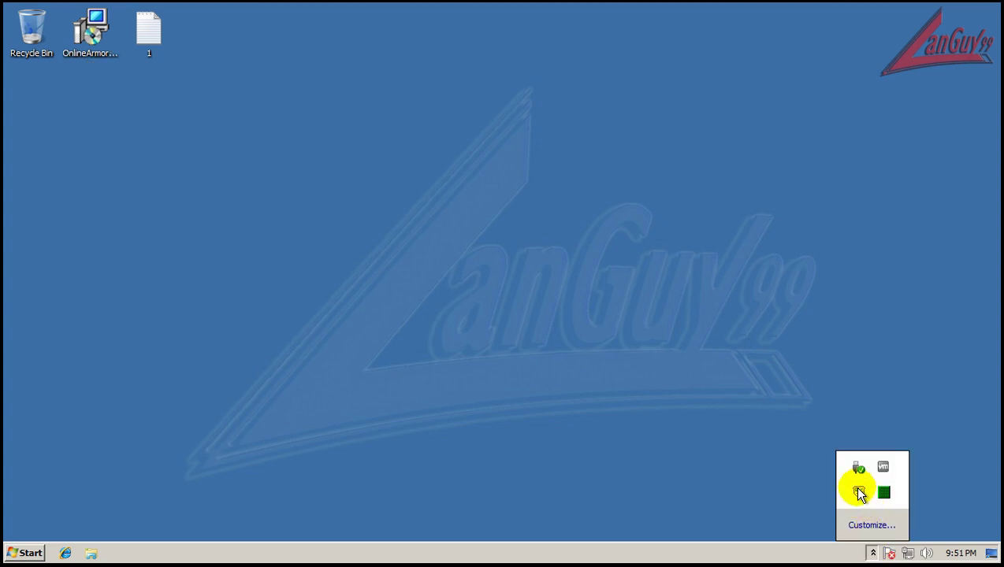
- Open Online Armor from its tray shield, confirm all updates are current, and view Programs
double_click(857, 489)
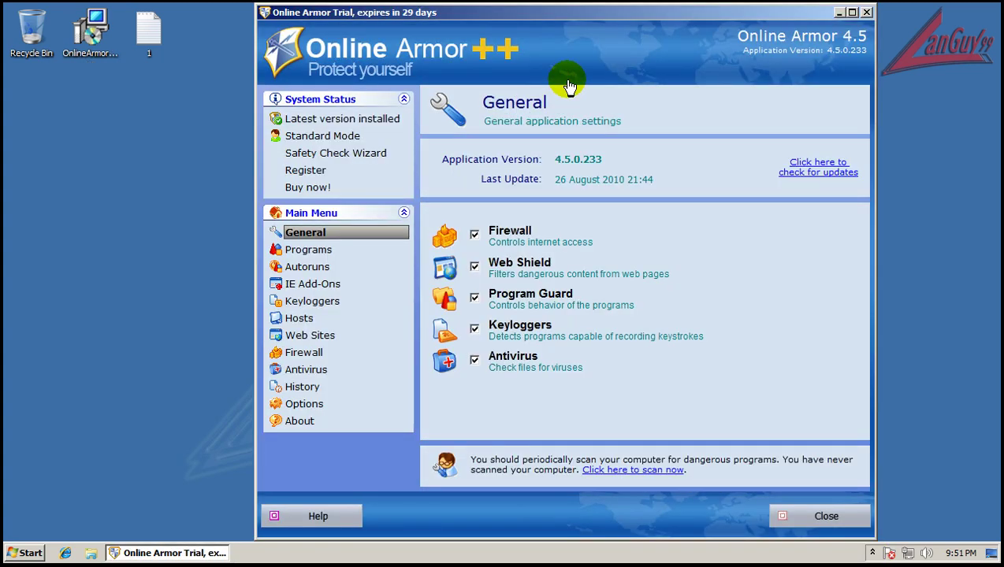
click(822, 173)
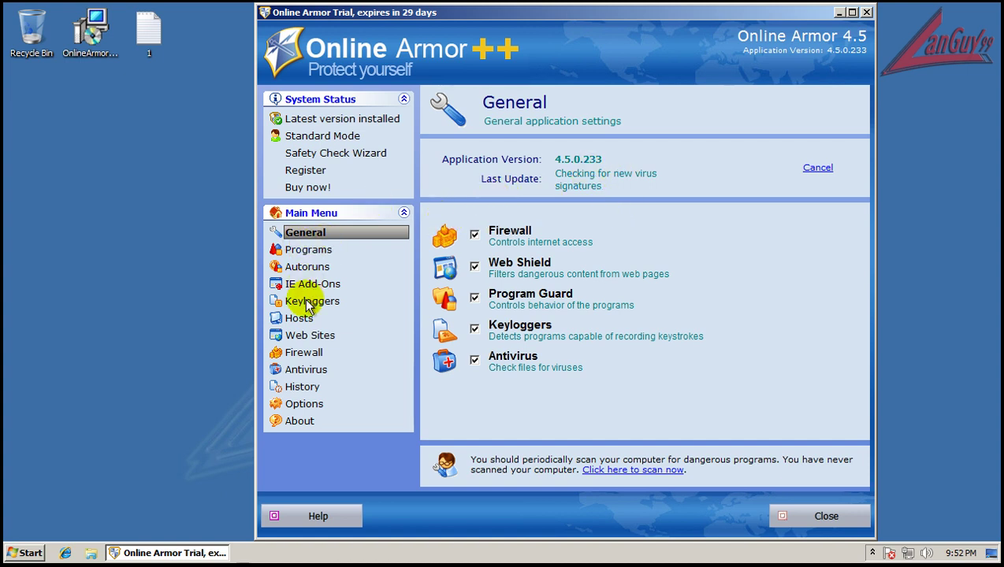
click(312, 249)
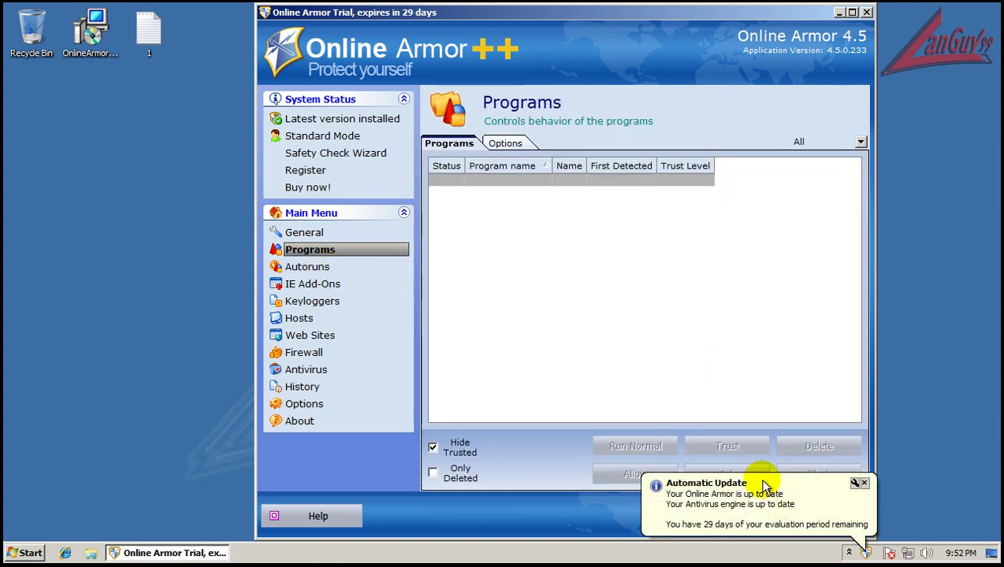
- Dismiss the update notice and review the Programs, Autoruns, IE Add-Ons, Keyloggers and Hosts pages
click(864, 483)
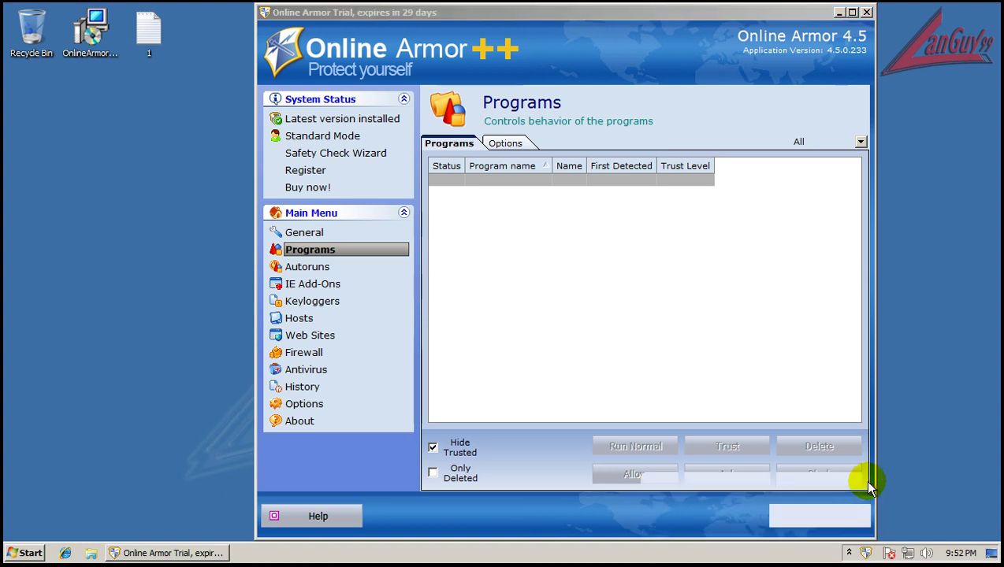
click(506, 143)
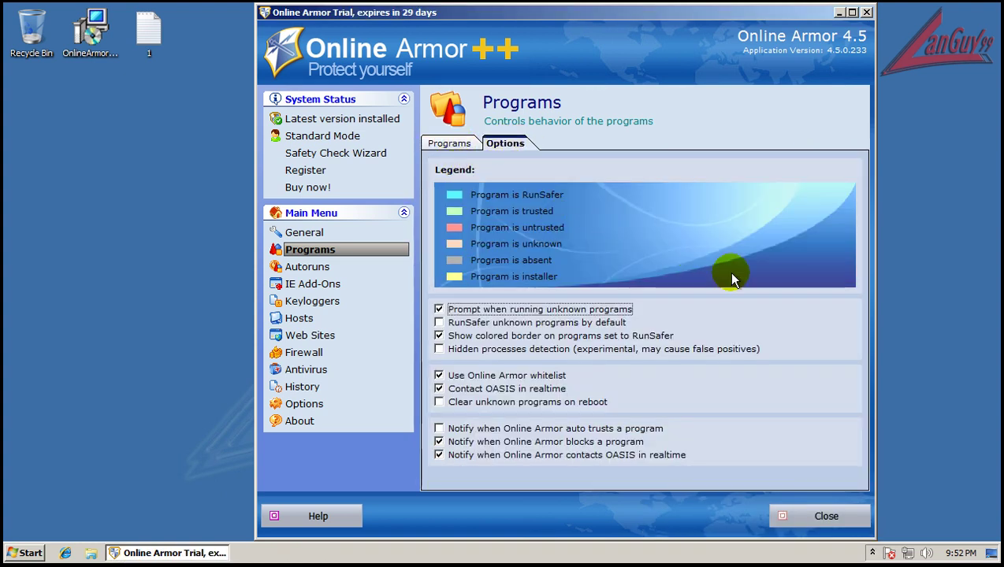
click(309, 267)
click(304, 285)
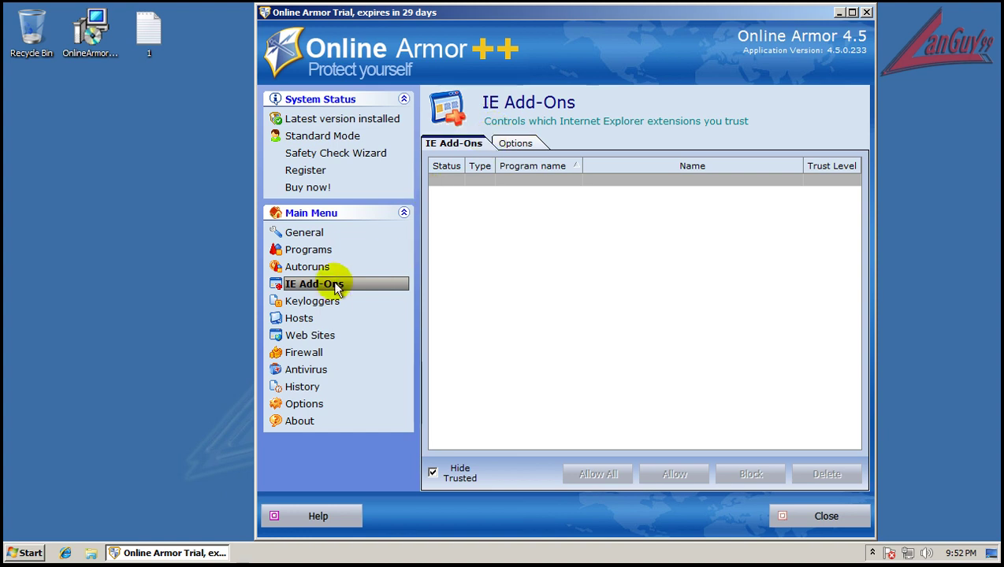
click(323, 307)
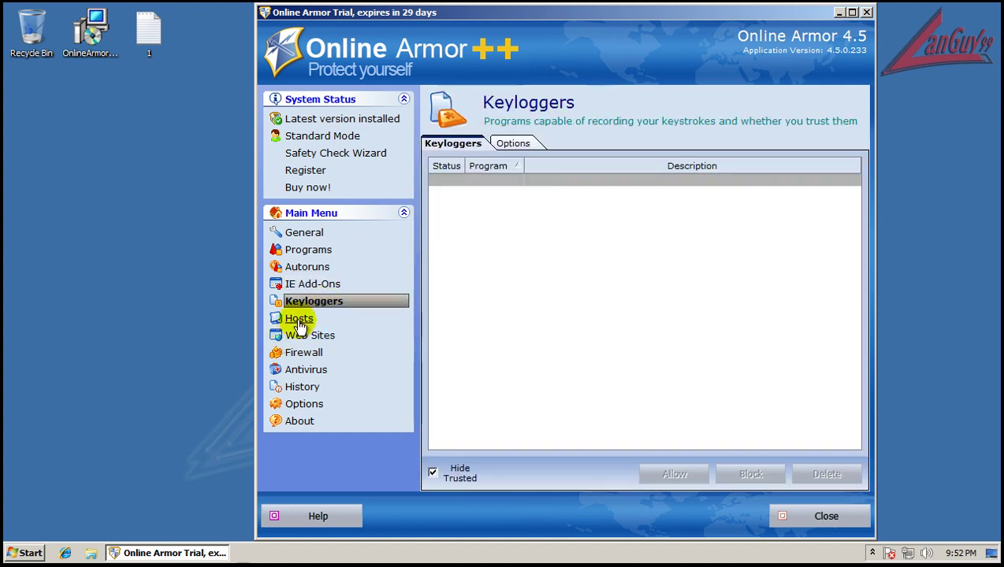
click(306, 319)
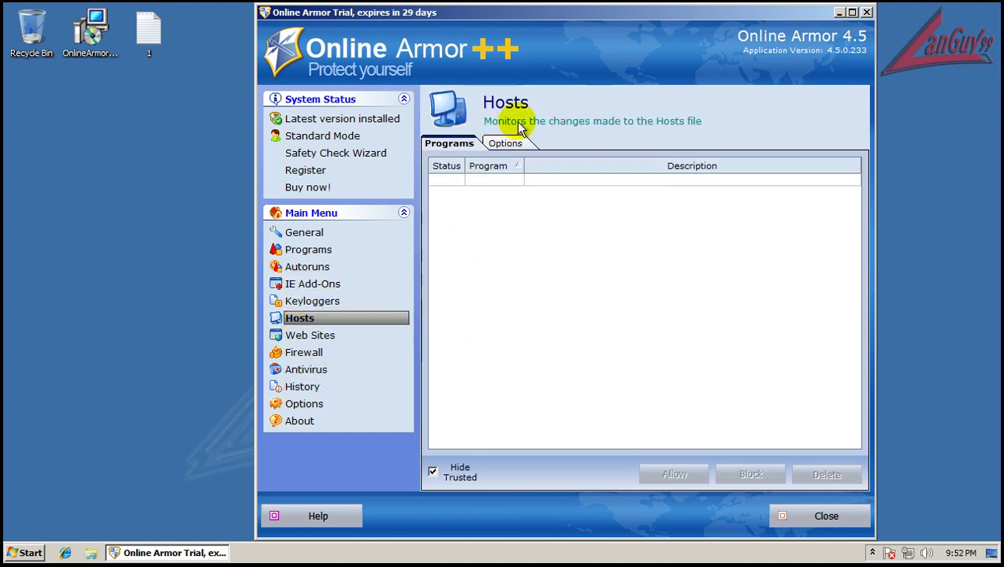
click(506, 143)
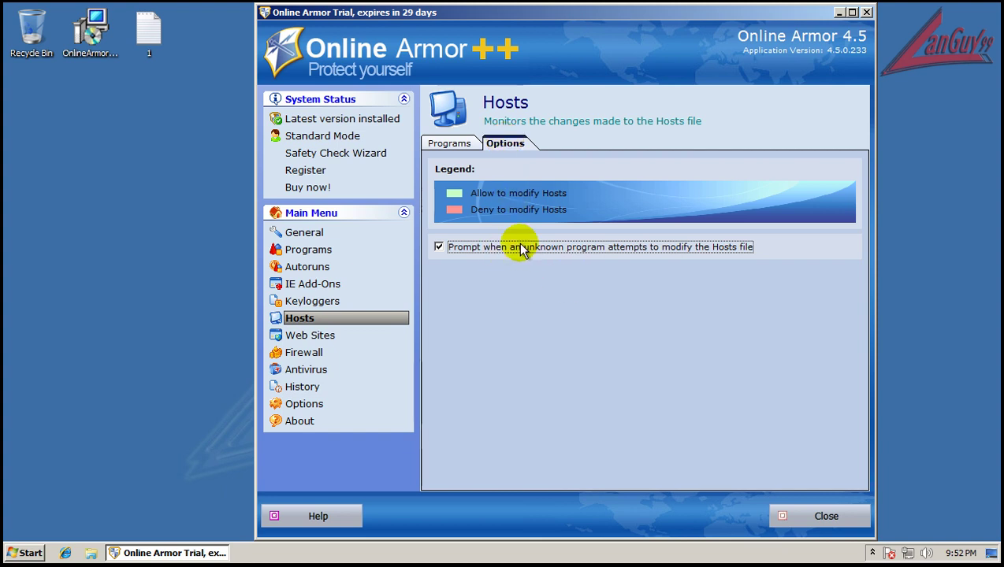
click(453, 147)
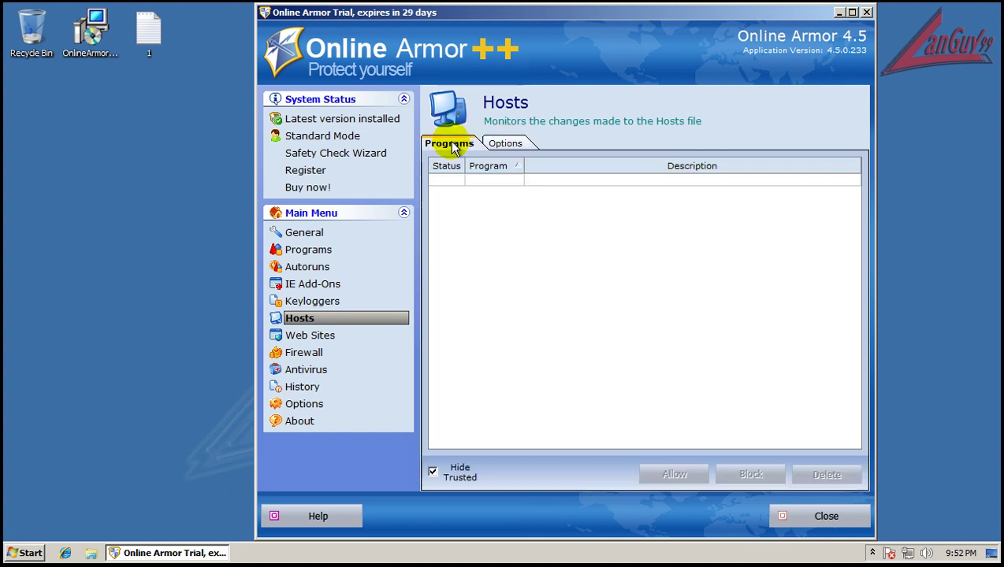
- Review the Web Sites, Firewall and Antivirus settings, then close the Online Armor window
click(319, 337)
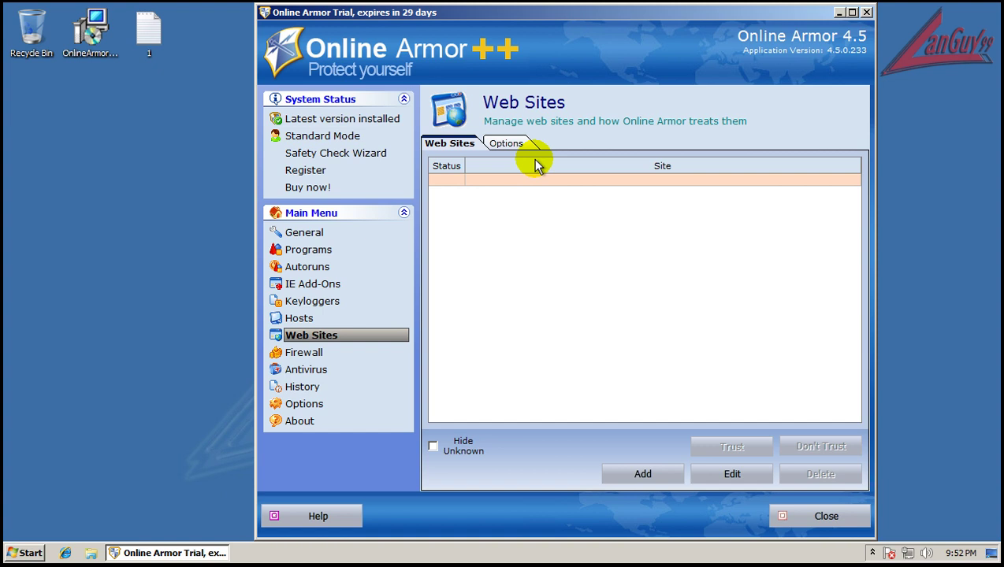
click(511, 145)
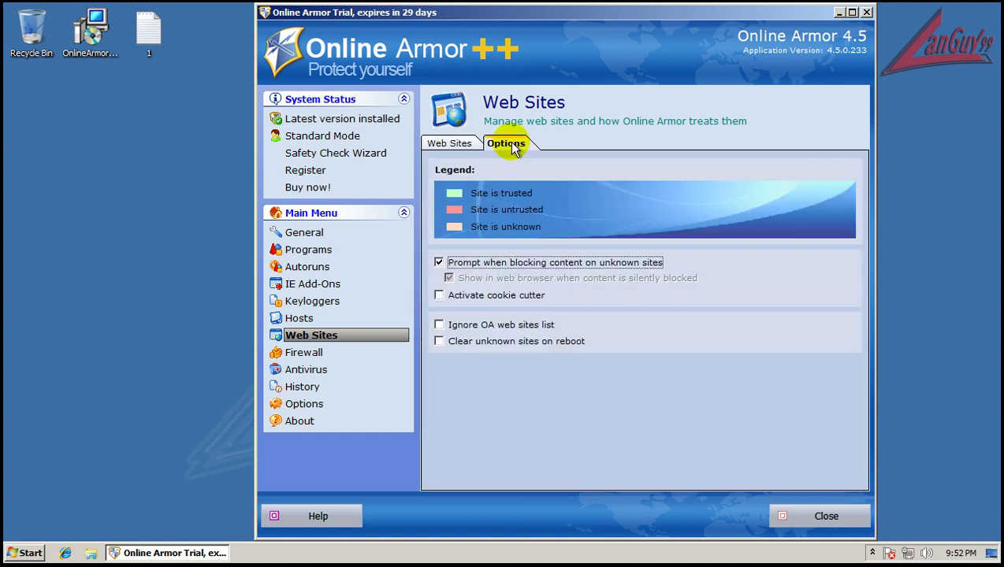
click(454, 148)
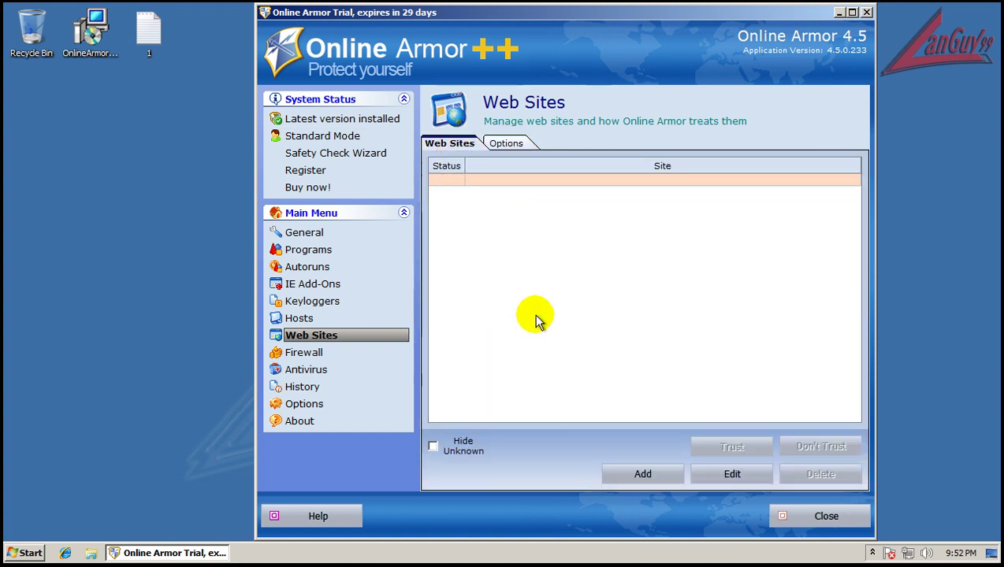
click(309, 353)
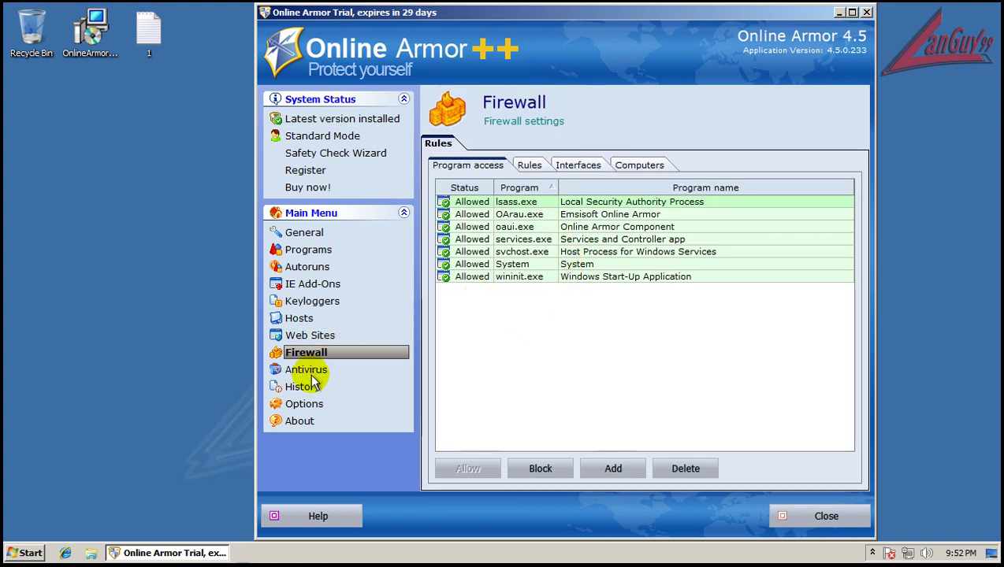
click(309, 372)
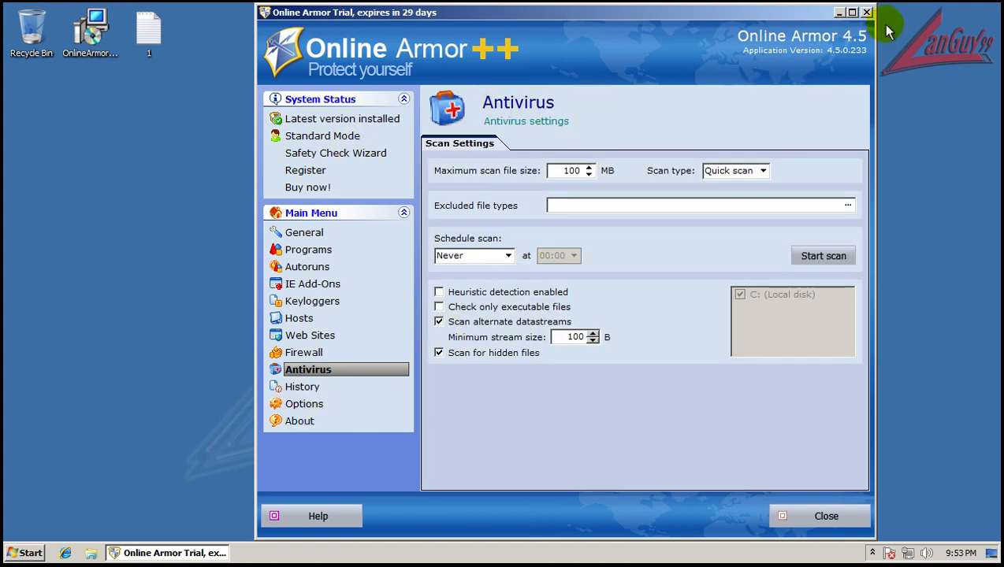
click(866, 13)
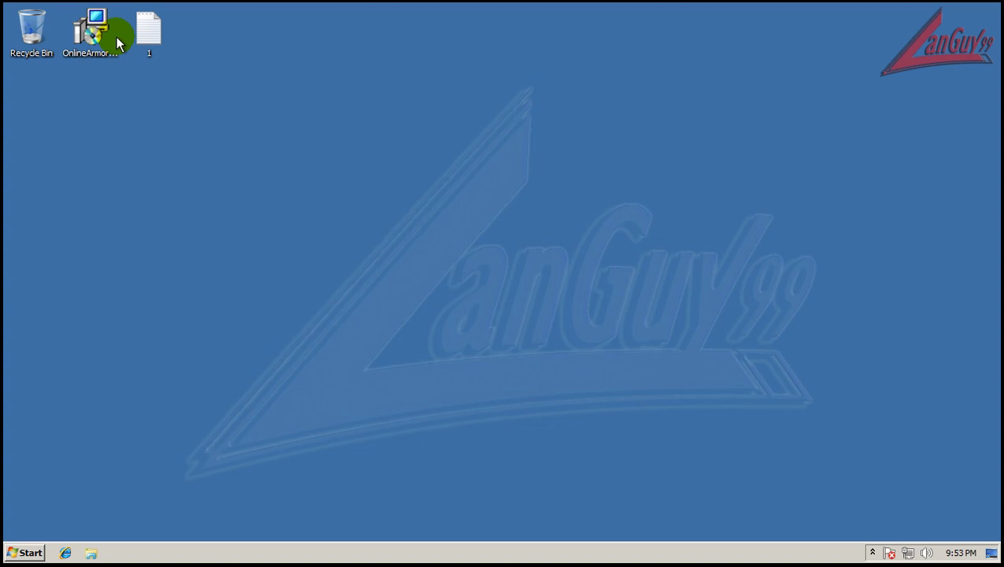
- Place Notepad's URL list beside Internet Explorer, copy the myspace-low URL, and postpone IE8 setup
click(154, 36)
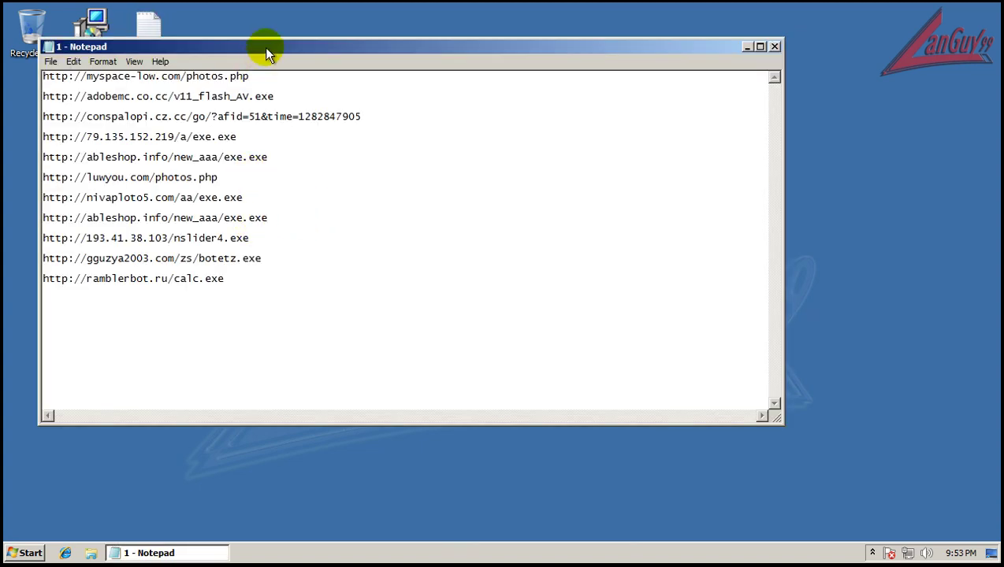
drag(266, 48, 234, 288)
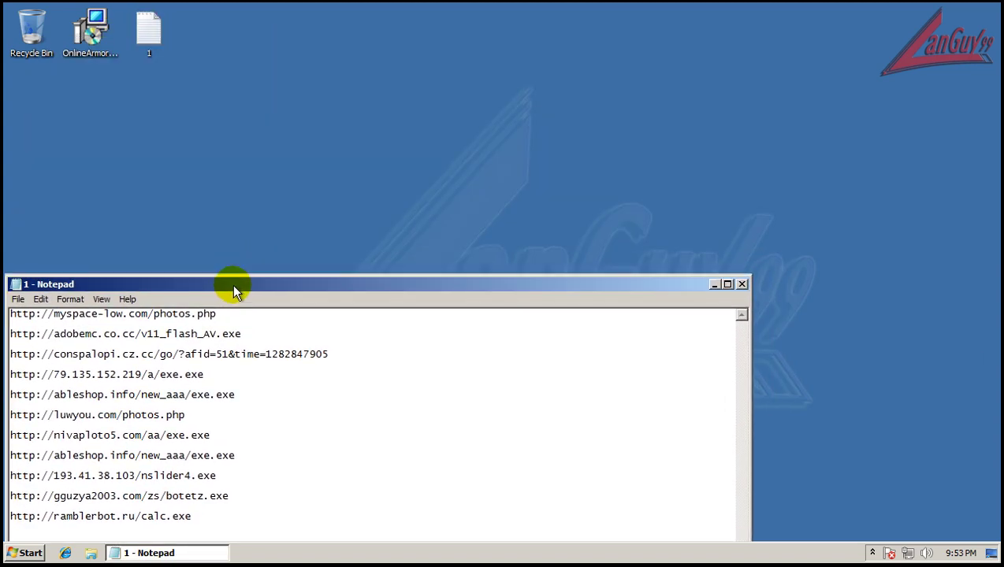
click(66, 551)
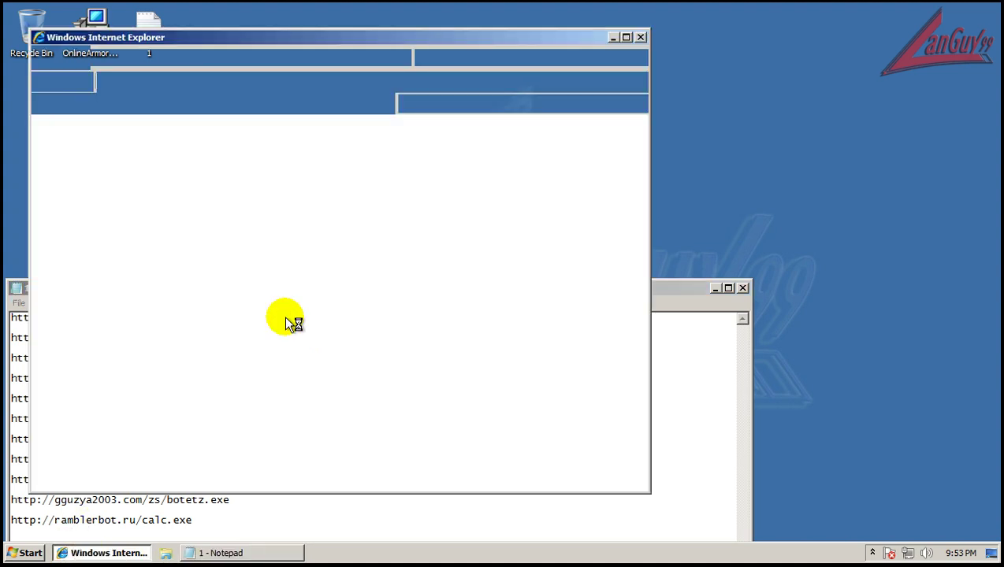
drag(450, 42, 778, 24)
drag(219, 318, 12, 309)
key(ctrl+c)
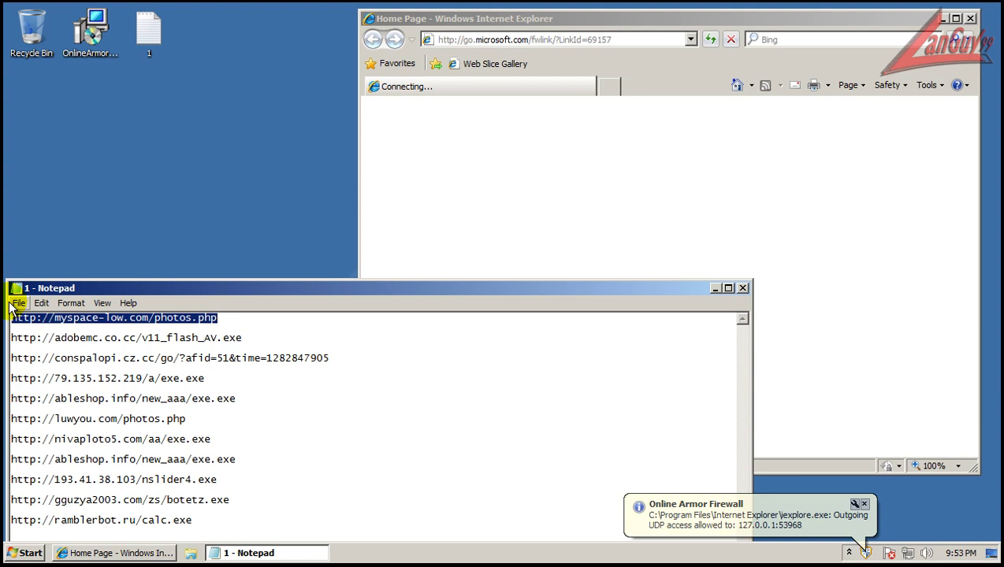
click(627, 38)
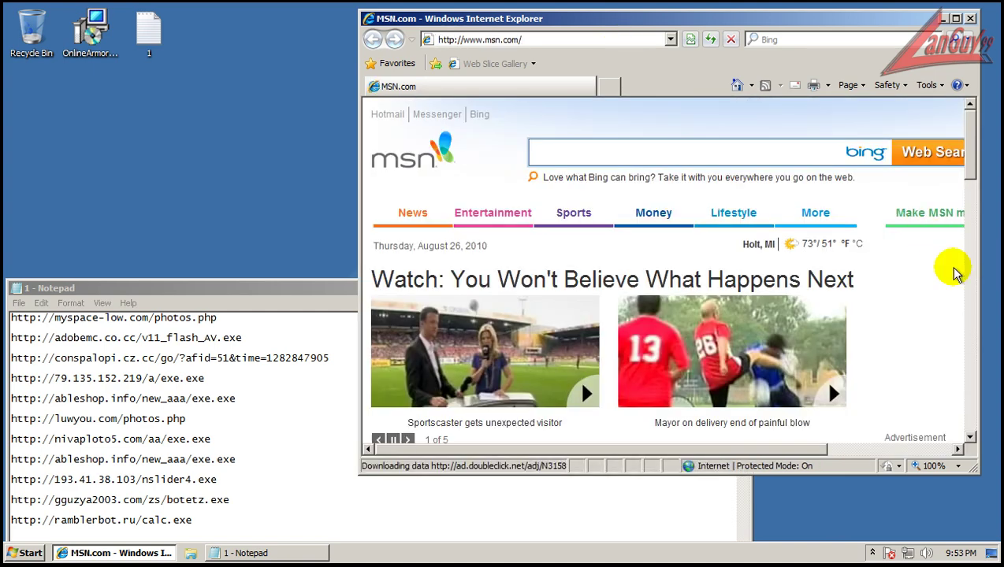
click(824, 432)
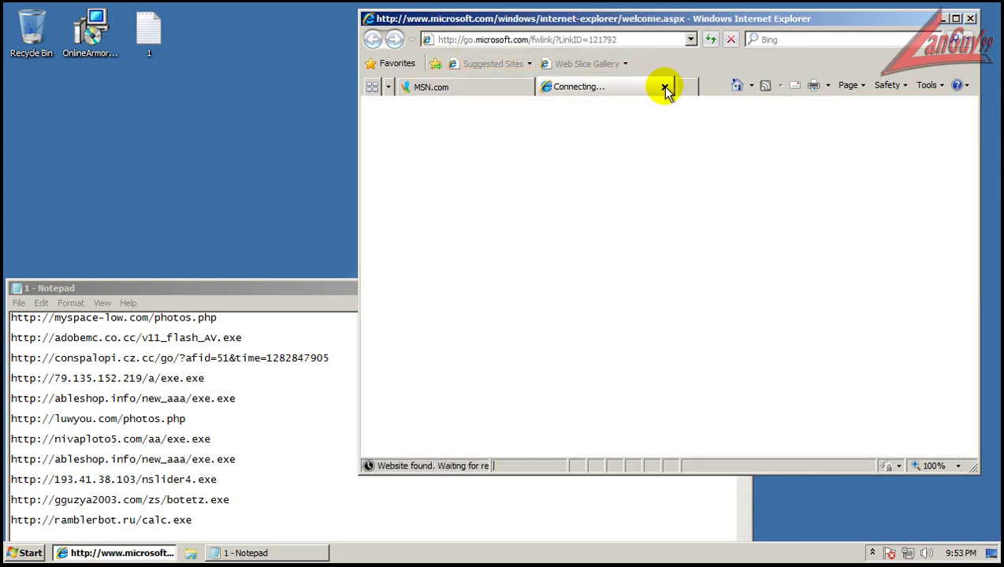
- Close the extra welcome page and load the myspace-low.com/photos.php address
click(664, 87)
click(551, 41)
key(ctrl+v)
key(Return)
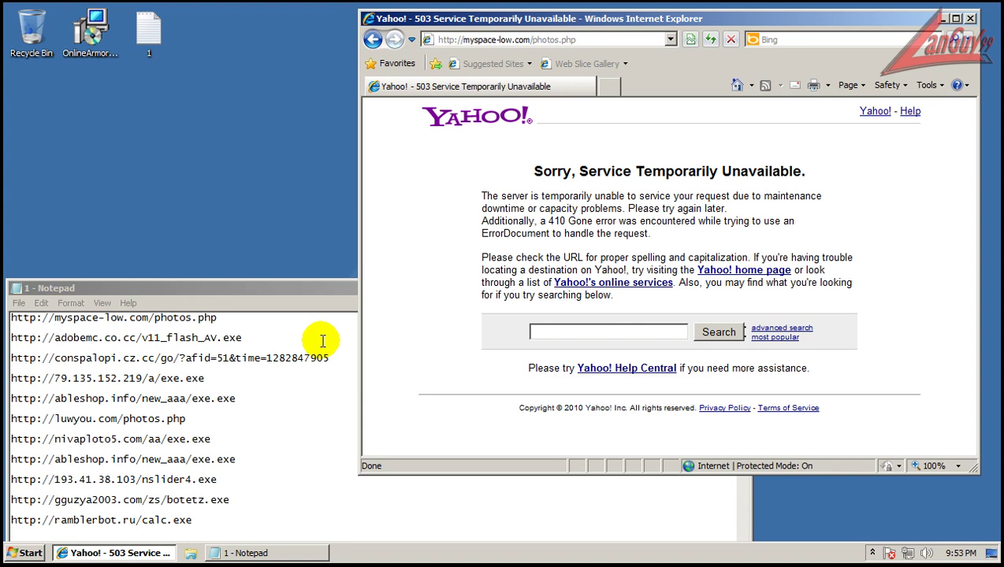
- Copy the adobemc link from Notepad, open it, and run the v11_flash_AV.exe download
click(241, 337)
key(shift+Home)
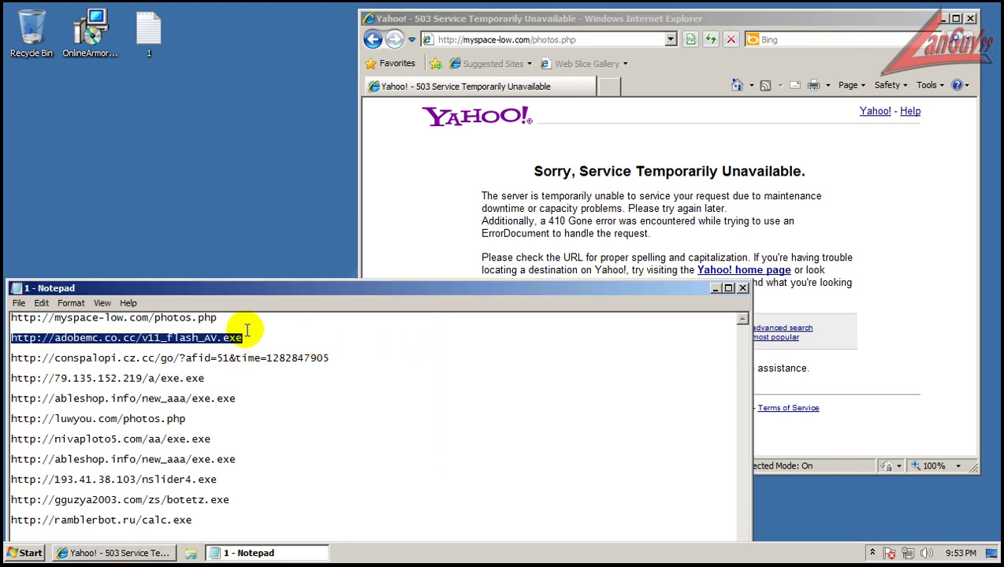
key(ctrl+c)
click(605, 39)
key(ctrl+v)
key(Return)
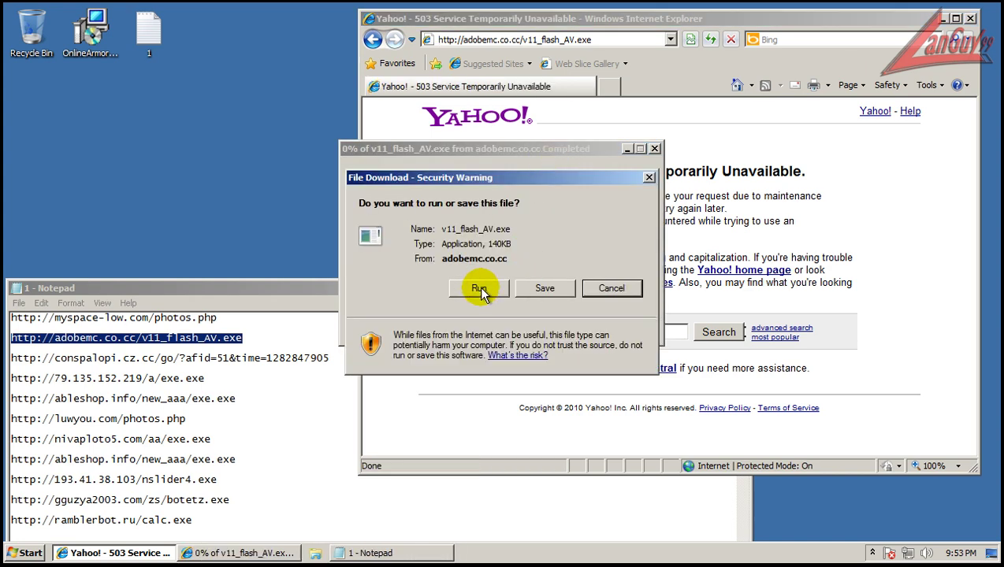
click(480, 288)
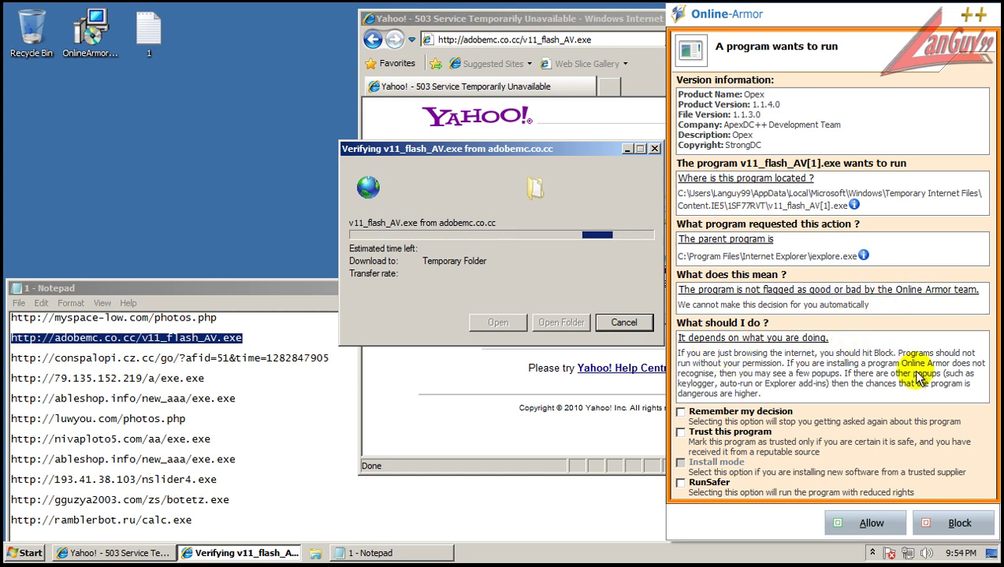
- Allow v11_flash_AV.exe to start under RunSafer, then block its internet access via svchost.exe
click(682, 483)
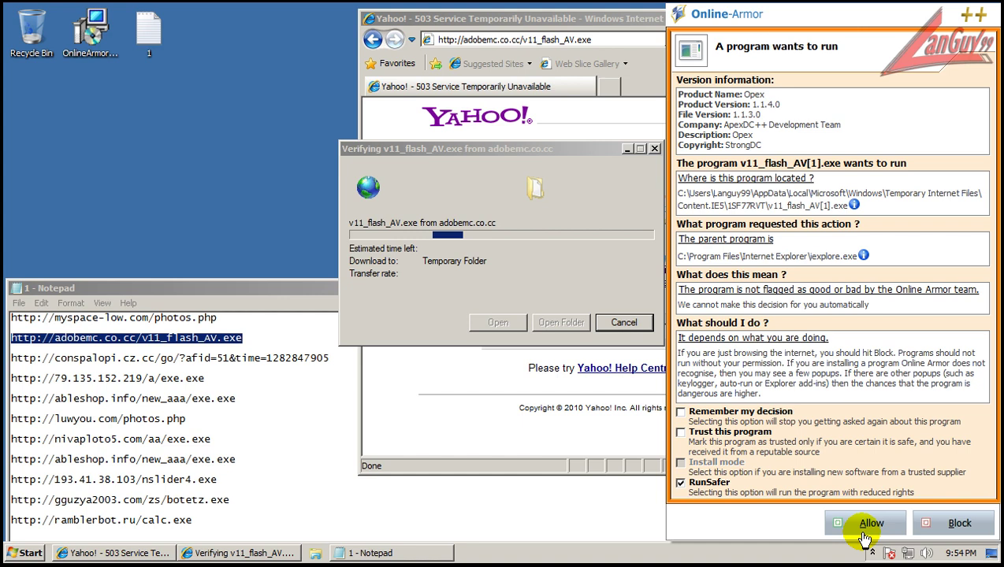
click(854, 525)
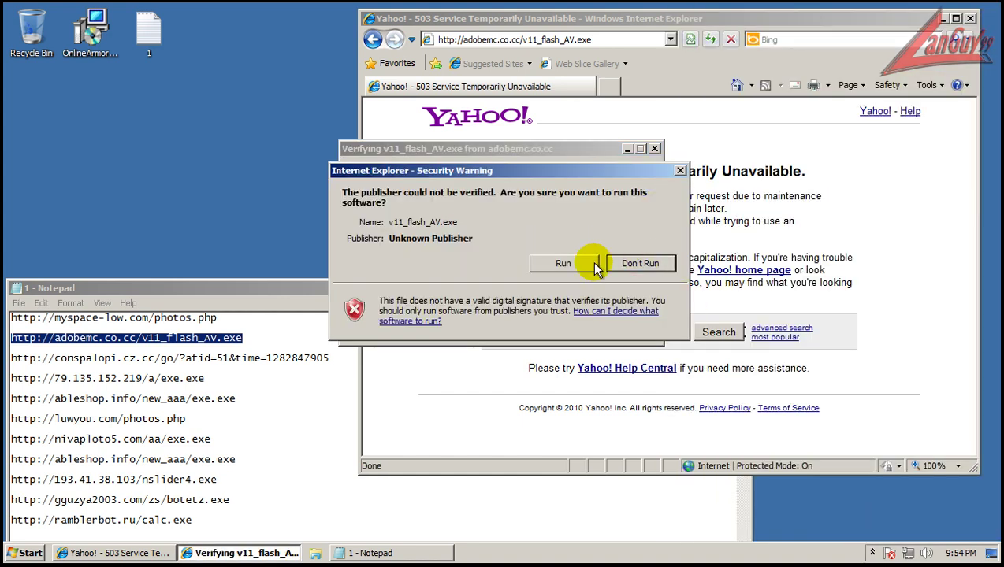
click(583, 262)
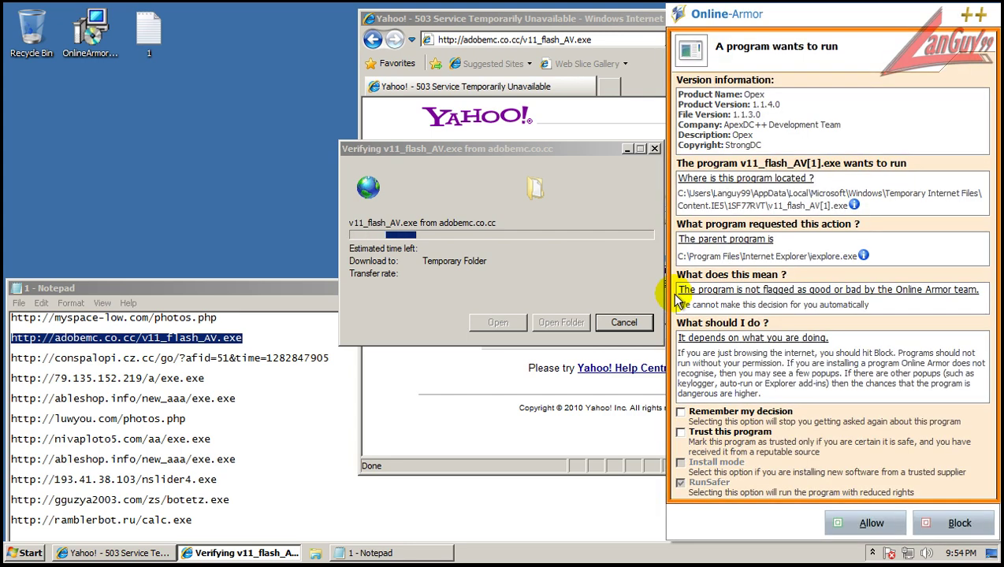
click(853, 529)
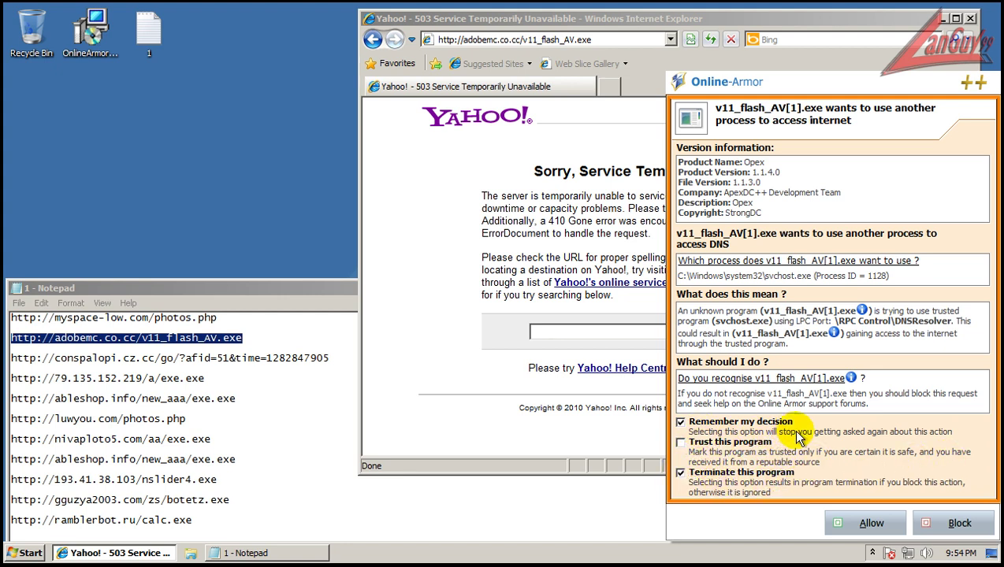
click(949, 525)
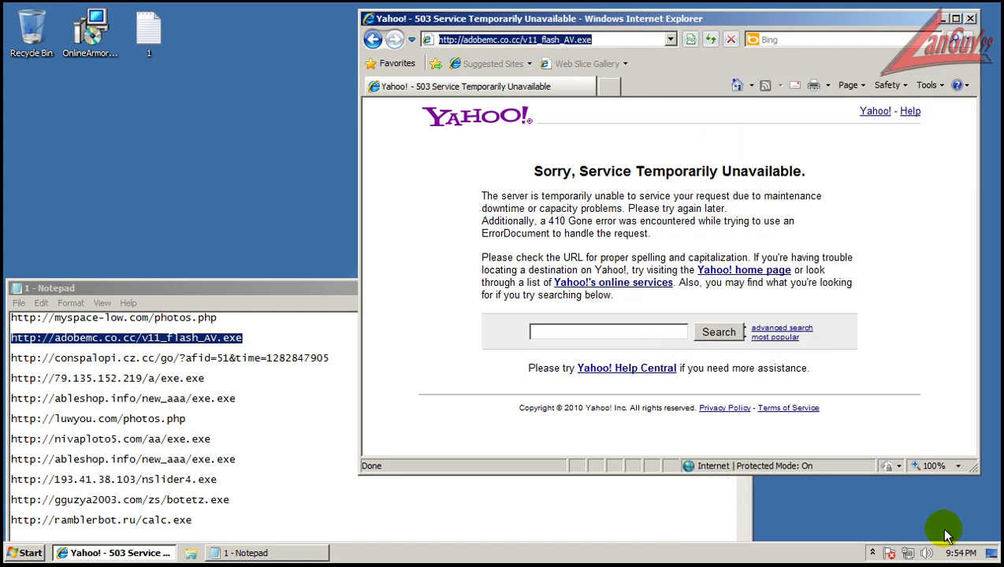
- Open the conspalopi link from the URL list and run its antivirus.exe download
double_click(332, 356)
click(635, 38)
key(ctrl+v)
key(Return)
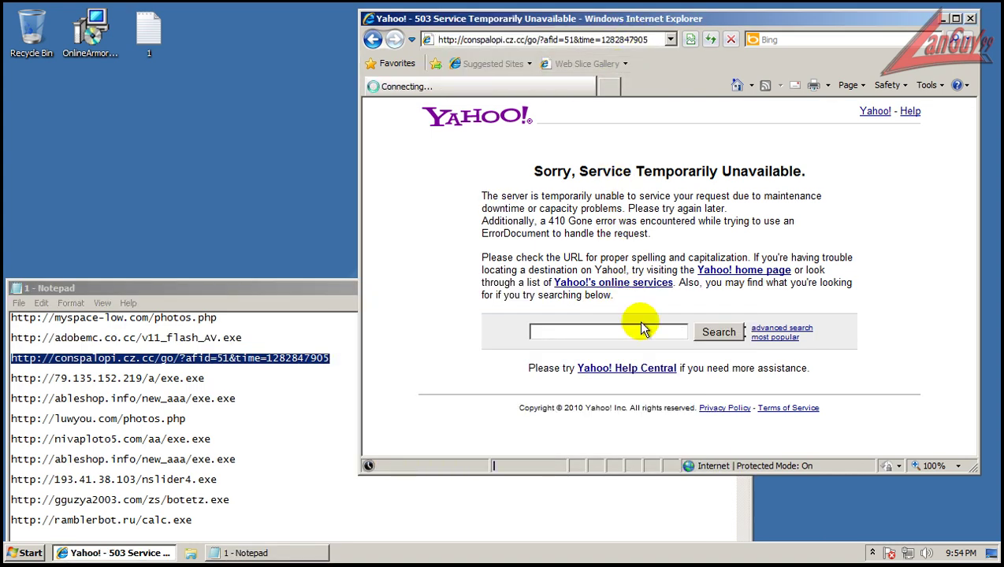
click(484, 286)
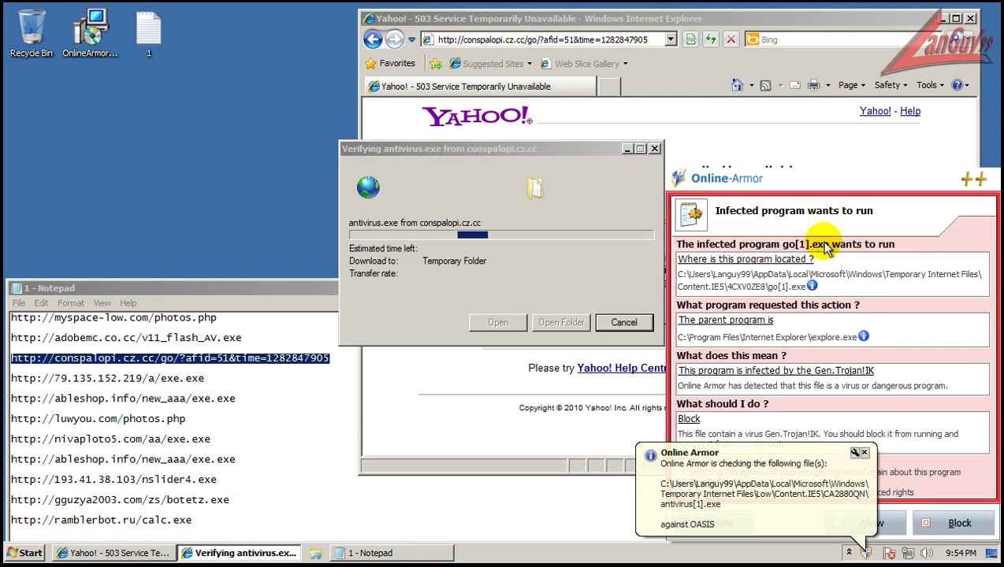
- Block the Gen.Trojan-infected go[1].exe, retry it, delete the file, and dismiss the error
click(865, 453)
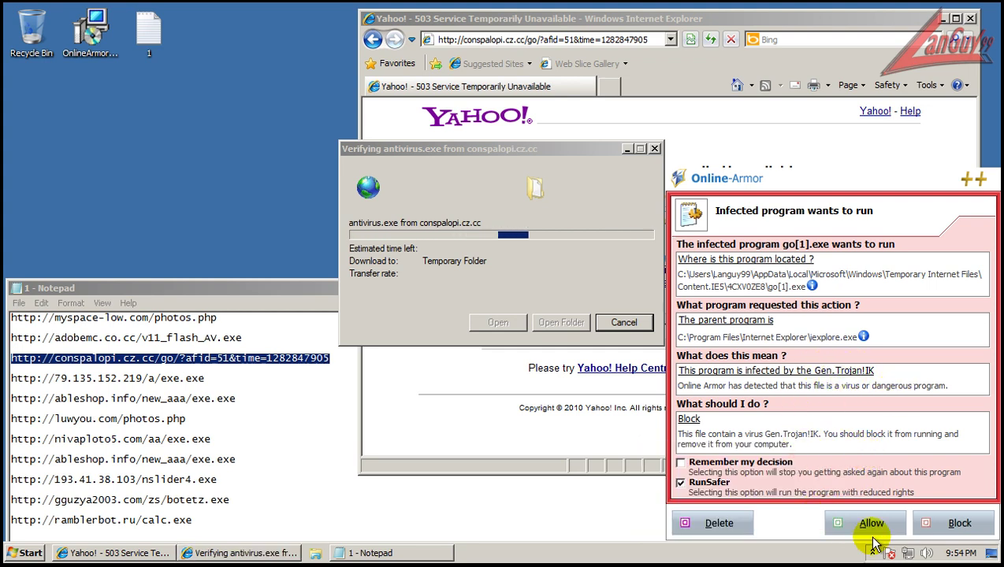
click(952, 529)
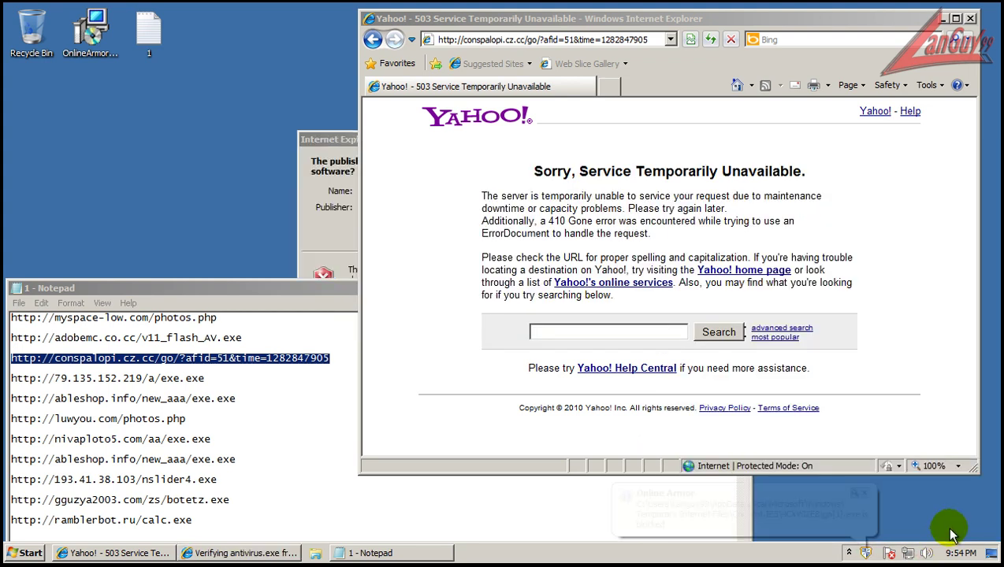
click(323, 264)
click(593, 231)
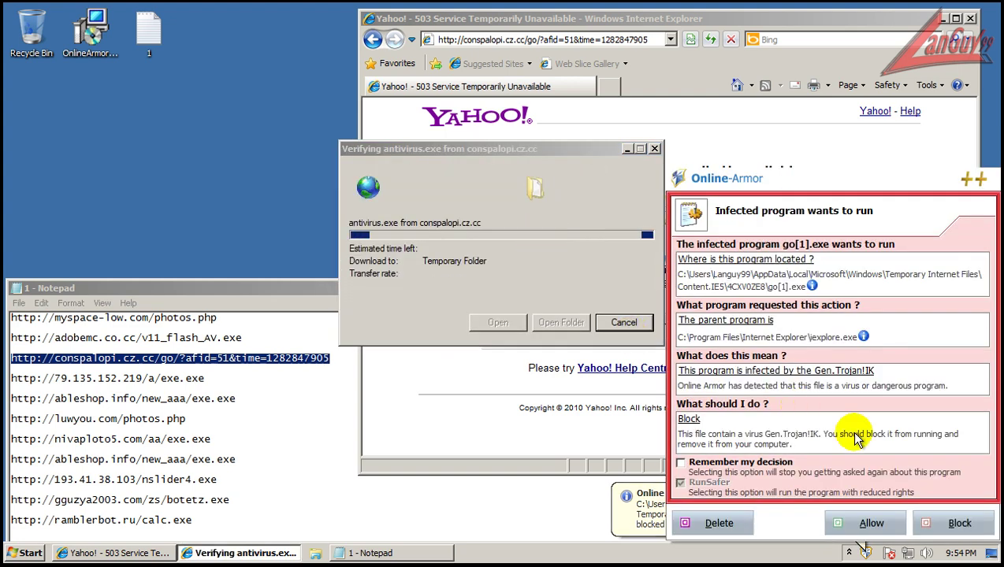
click(723, 523)
click(683, 284)
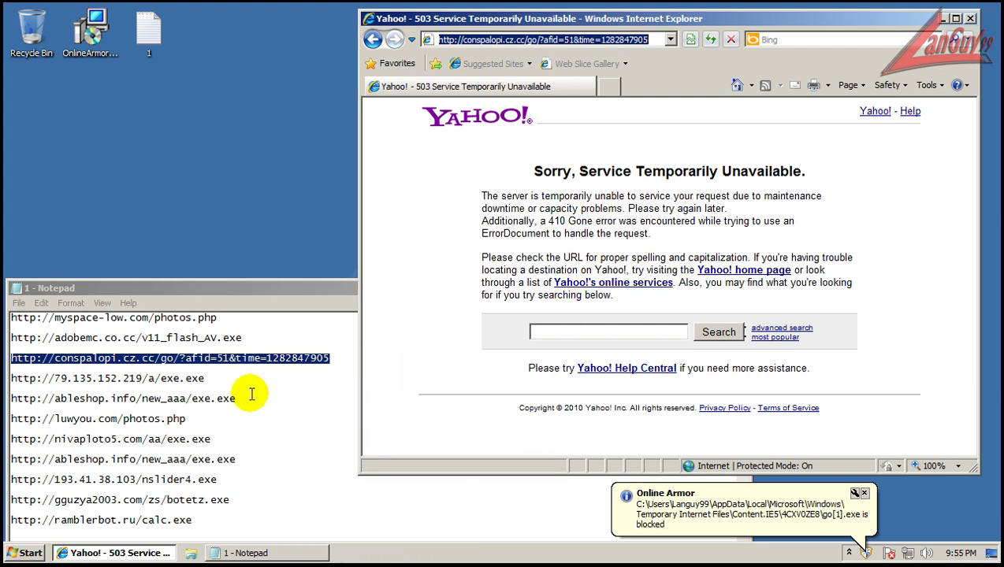
- Open the 79.135.152.219 exe.exe link in Internet Explorer and run the download
click(214, 376)
key(shift+Home)
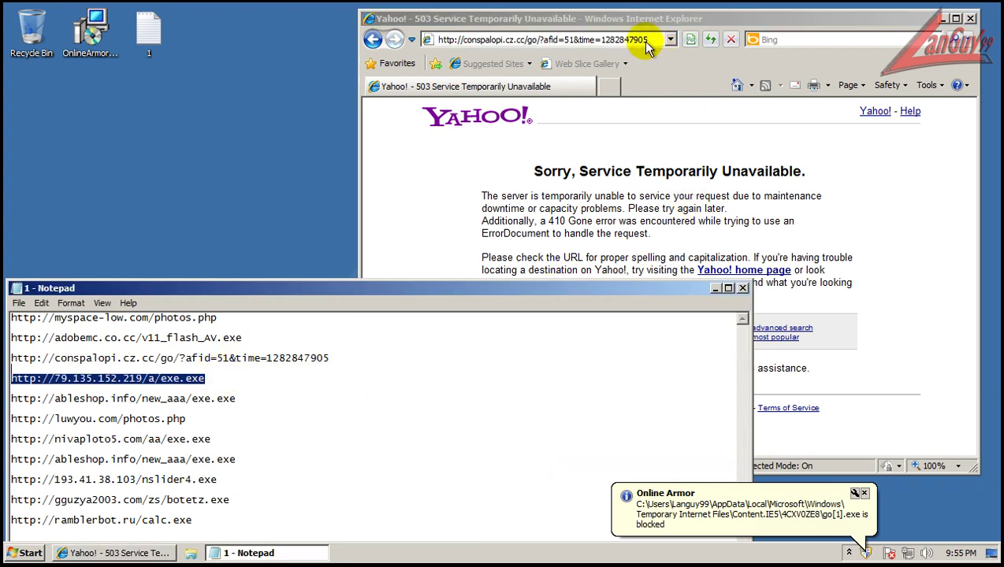
double_click(646, 40)
key(ctrl+v)
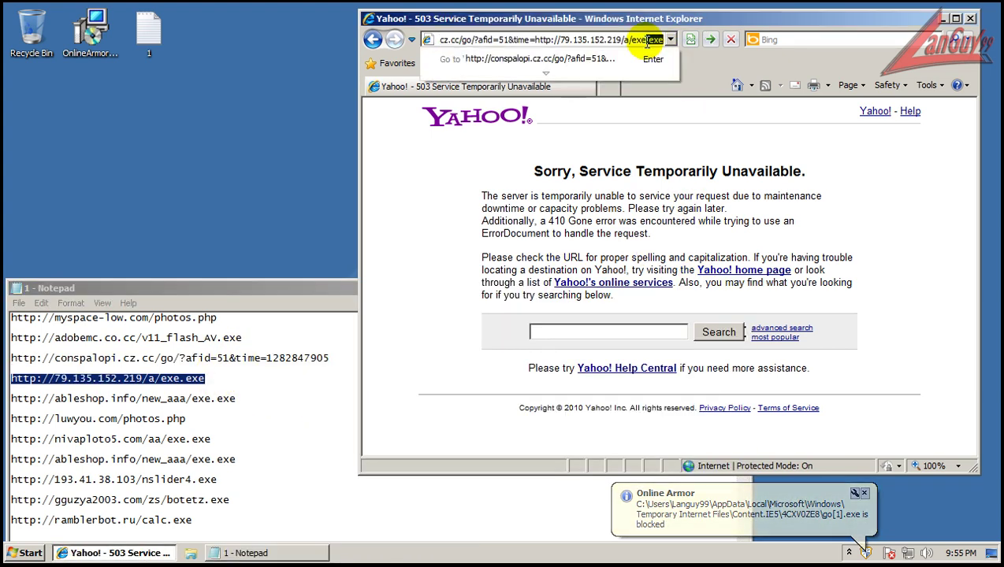
key(ctrl+a)
key(ctrl+v)
key(Return)
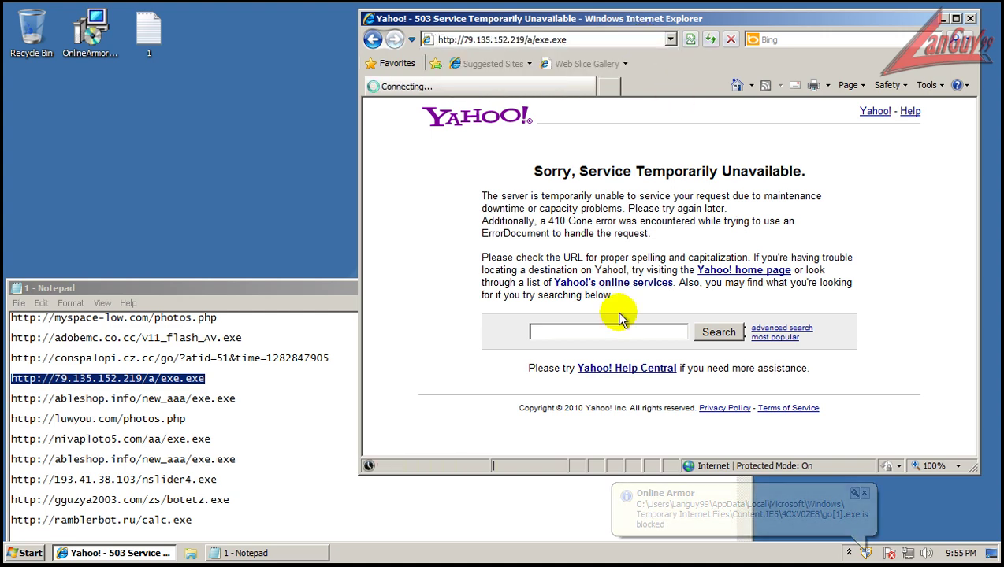
click(475, 287)
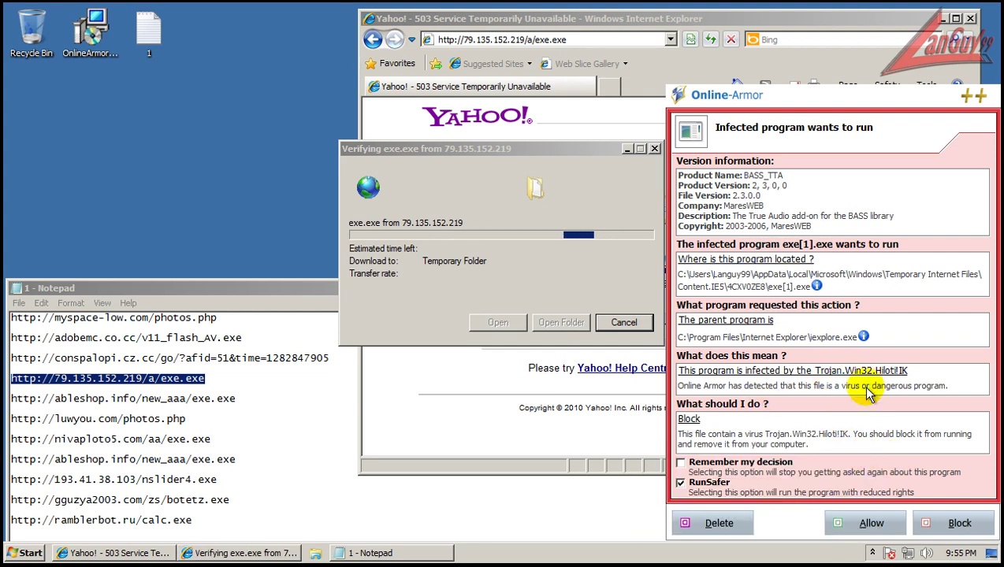
- Delete the Hiloti-infected exe[1].exe on both Online Armor alerts and dismiss the access error
click(718, 524)
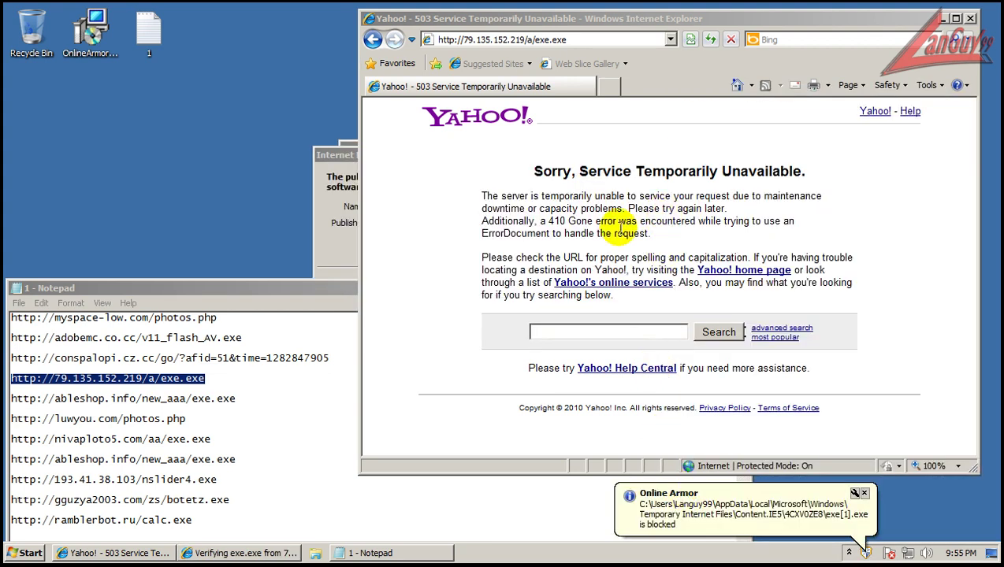
click(546, 246)
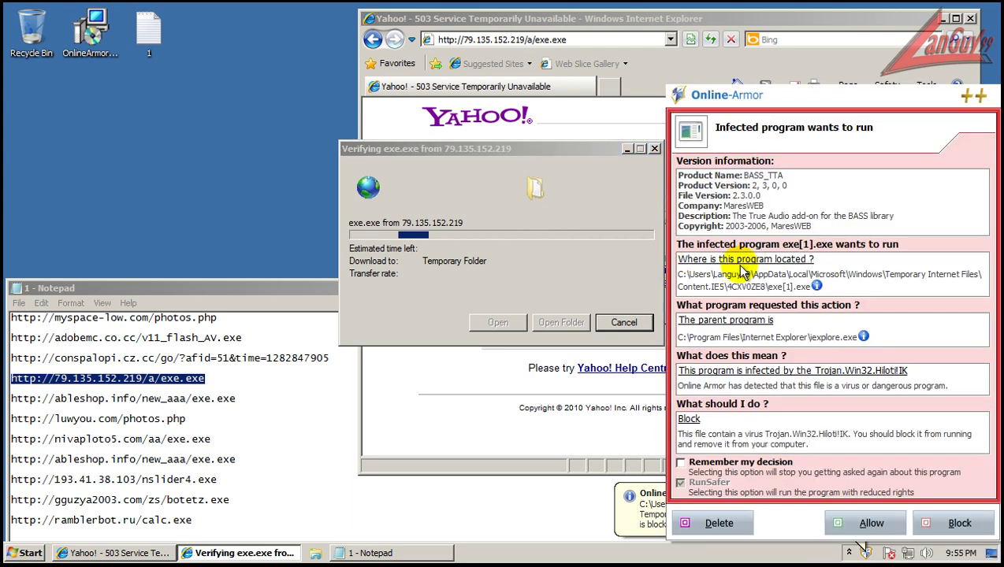
click(717, 522)
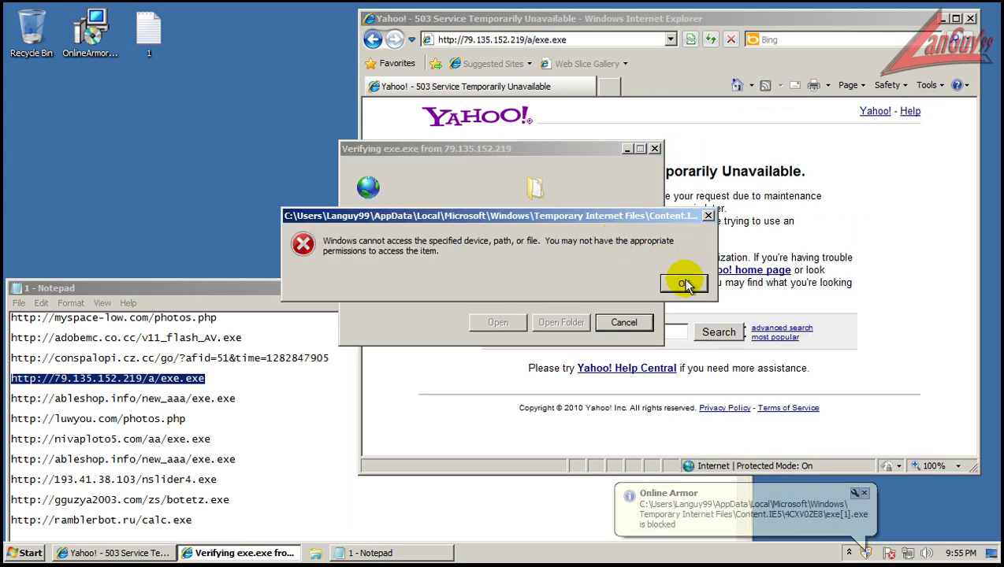
click(676, 281)
- Open the ableshop link from the URL list and run its exe.exe download
double_click(231, 399)
key(ctrl+c)
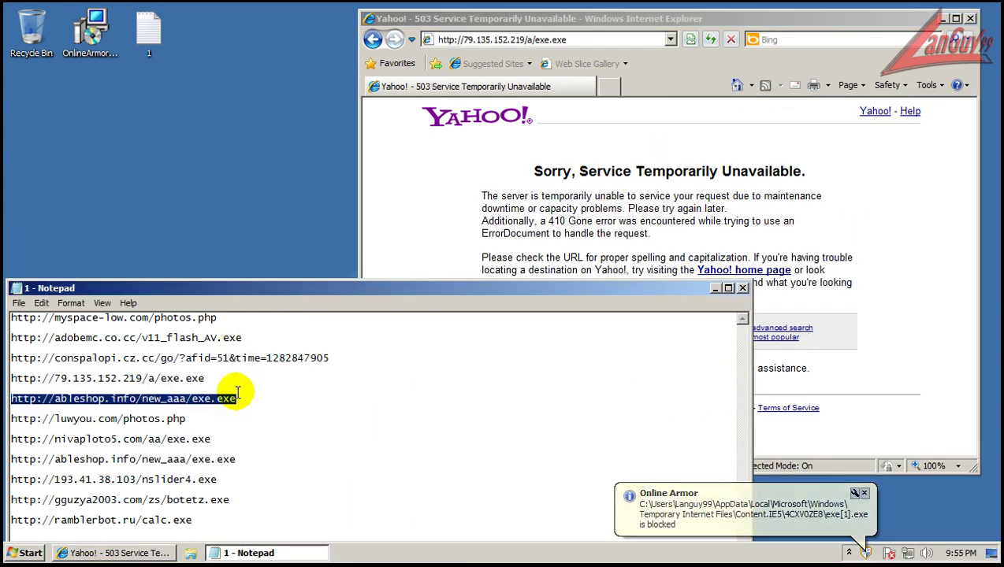
click(566, 41)
key(ctrl+v)
key(Return)
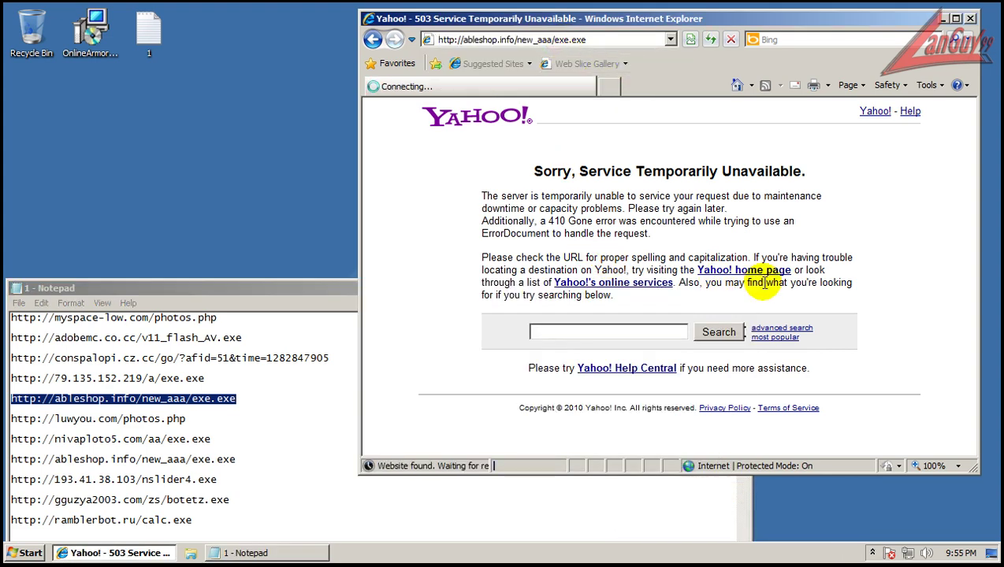
click(482, 287)
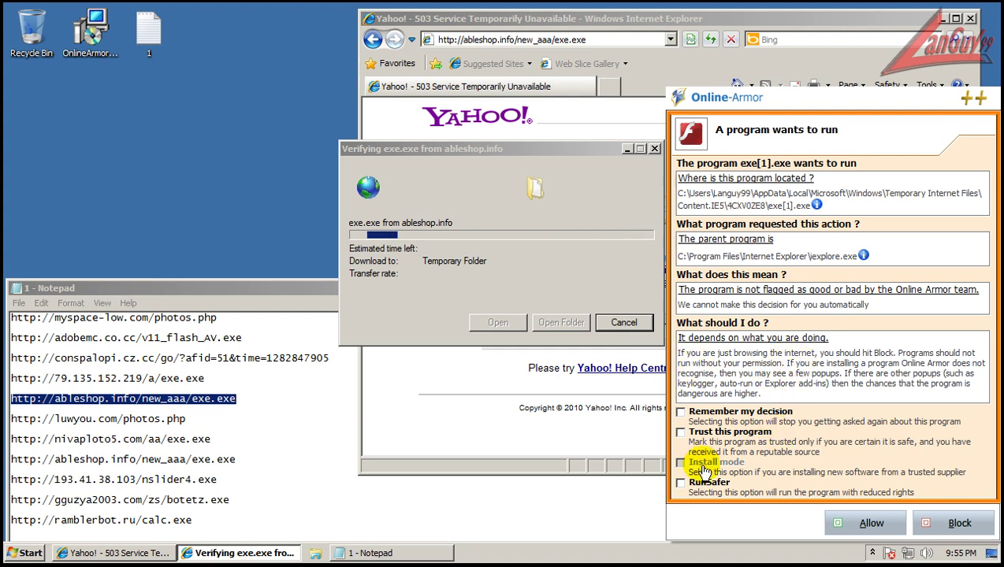
- Let exe[1].exe start under RunSafer, then block its file-listing request
click(712, 483)
click(867, 523)
click(563, 270)
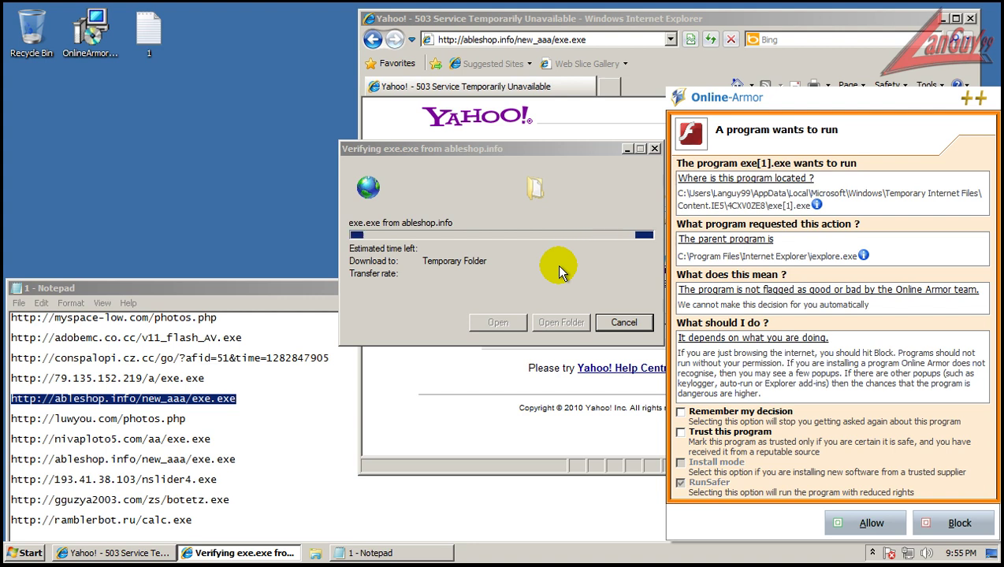
click(863, 523)
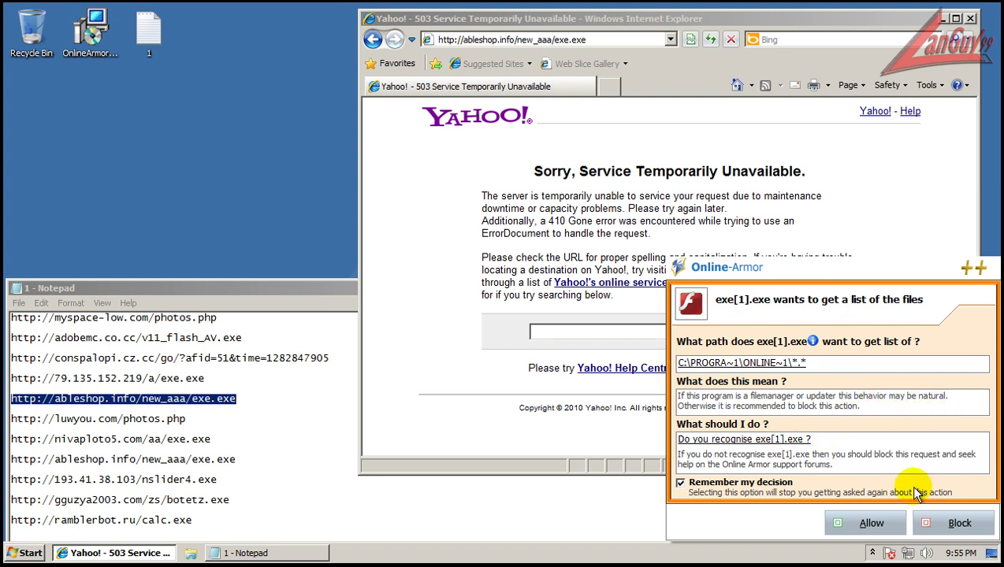
click(959, 523)
- Load the luwyou.com address, then the nivaploto5.com/aa/exe.exe address, which returns 404
double_click(192, 418)
key(ctrl+c)
click(615, 39)
key(ctrl+v)
key(Return)
double_click(223, 439)
key(ctrl+c)
click(516, 39)
key(ctrl+v)
key(Return)
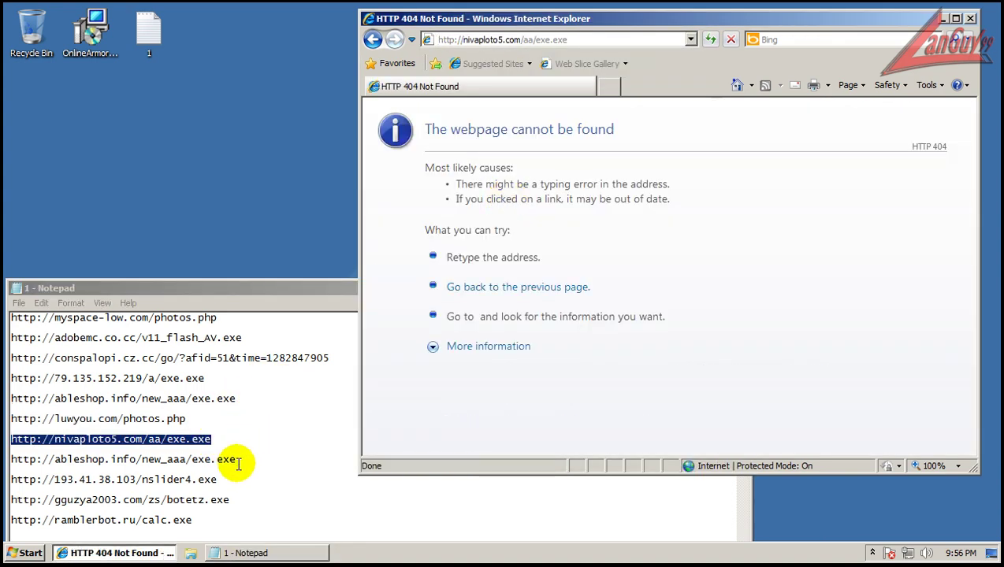
- Load the second ableshop.info address, allow exe[1].exe with RunSafer, then choose Don't Run
double_click(236, 459)
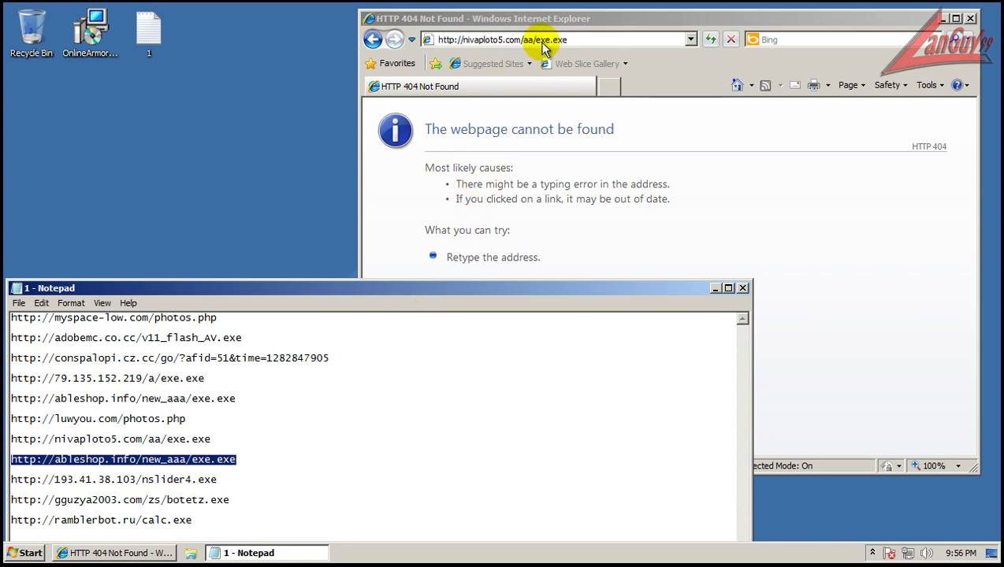
click(542, 41)
key(Return)
click(487, 283)
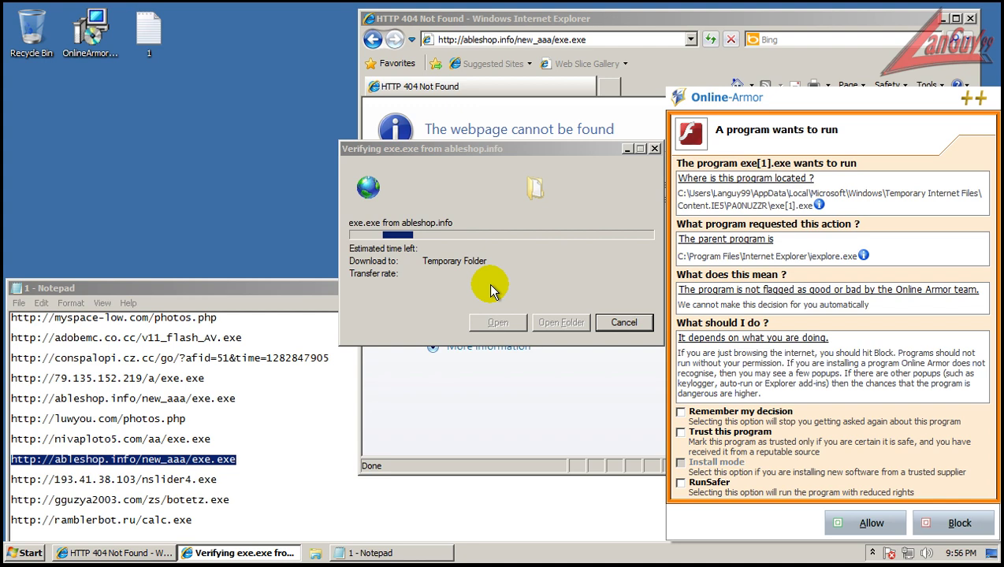
click(869, 523)
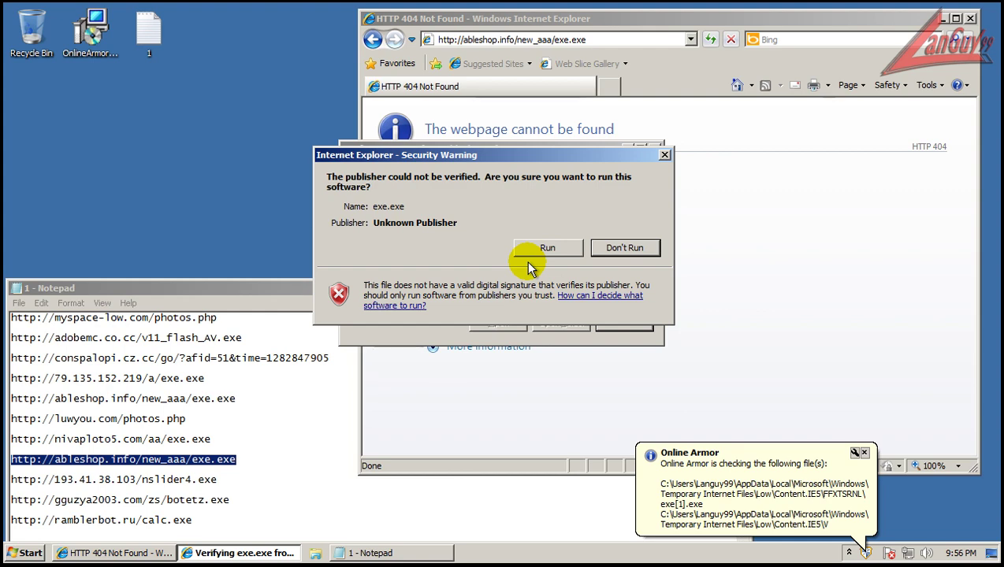
click(636, 247)
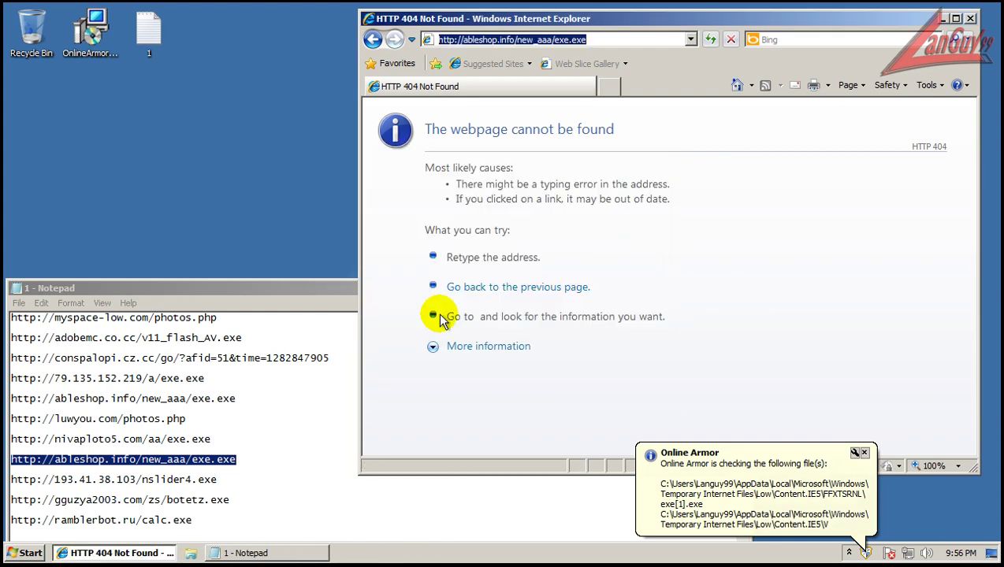
- Copy the nslider4.exe address from Notepad and load it in Internet Explorer
click(218, 479)
key(shift+Home)
key(ctrl+c)
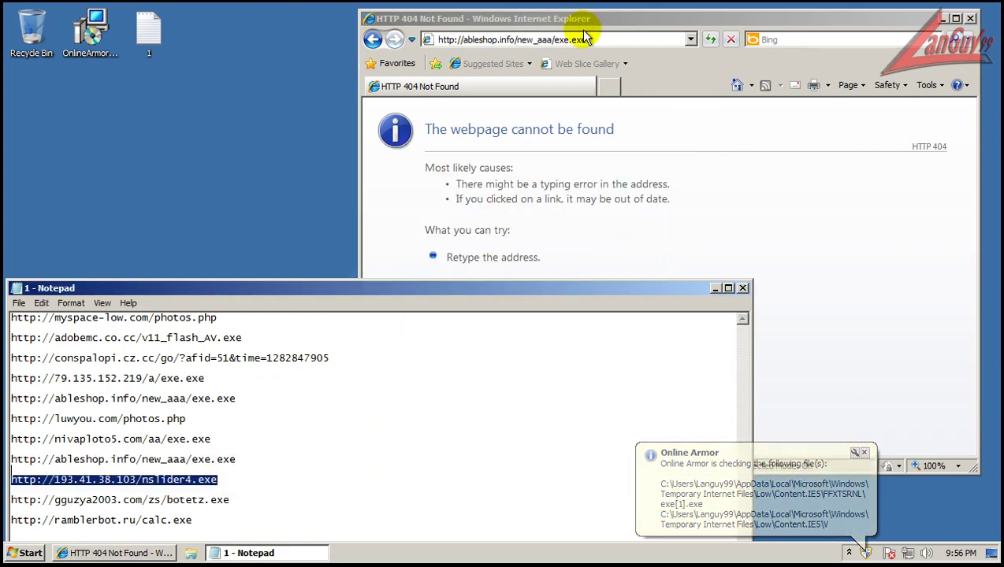
click(595, 39)
key(ctrl+a)
key(ctrl+v)
key(Return)
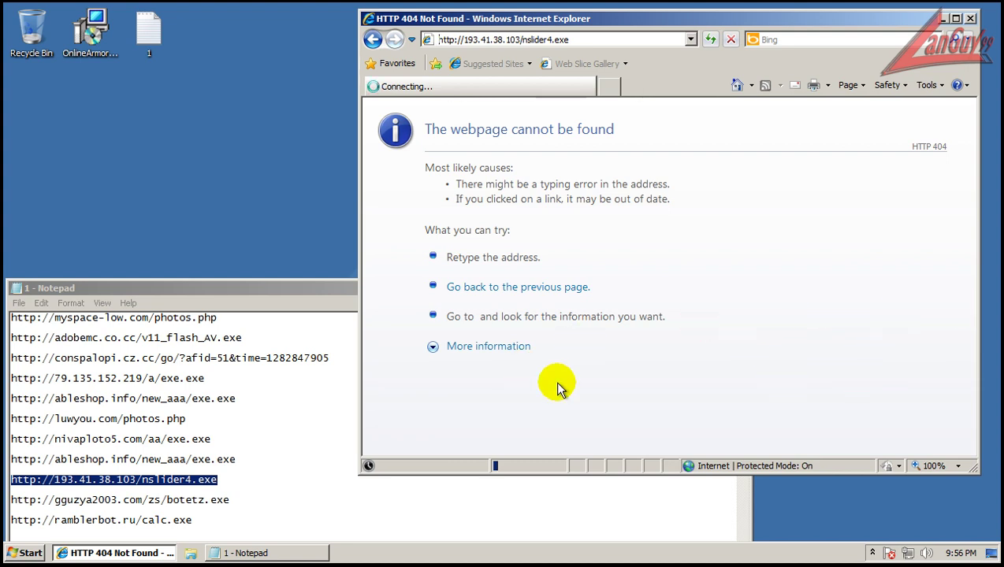
double_click(240, 491)
- Load the botetz.exe address in a new IE tab and block exe[1].exe from starting cmd.exe
click(609, 86)
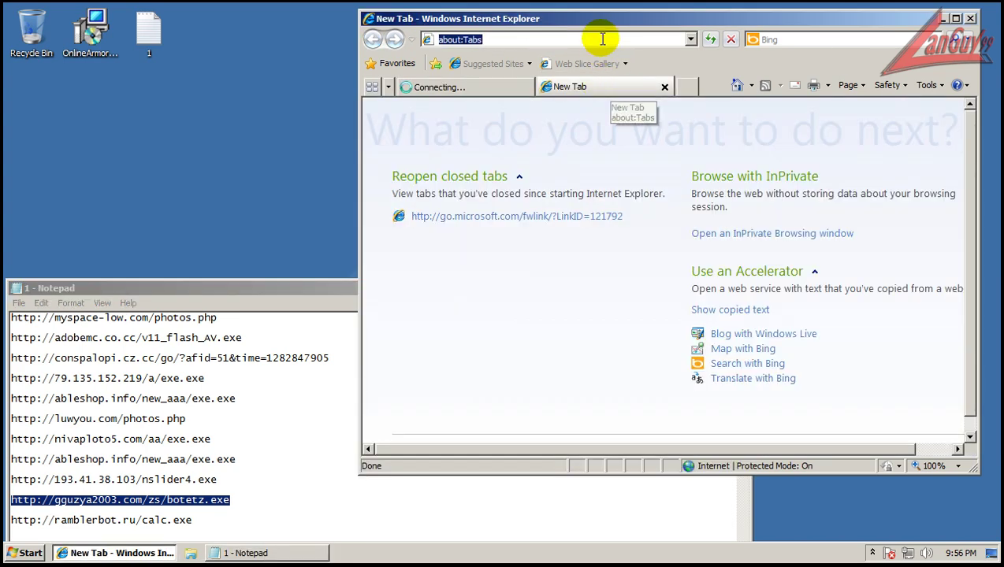
key(Return)
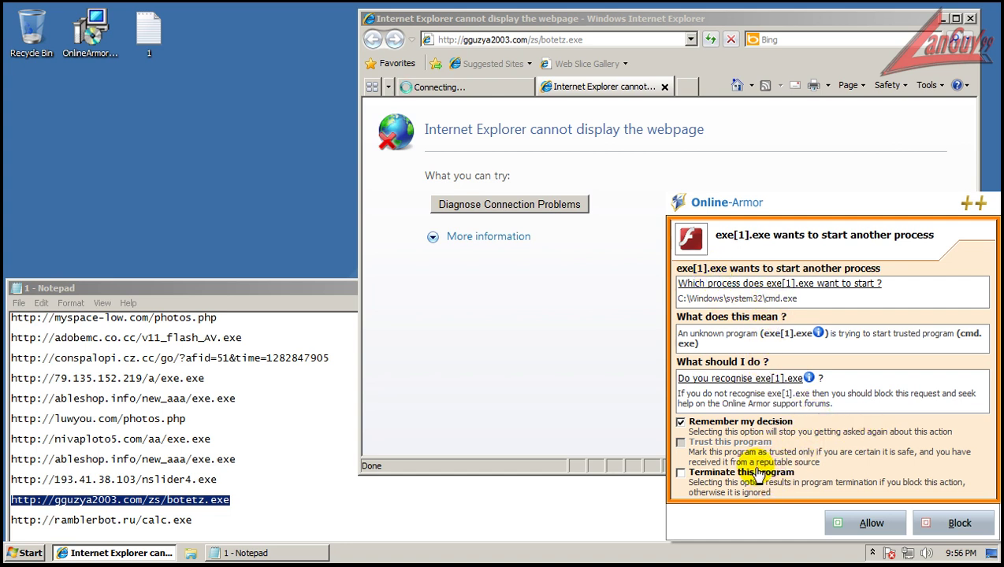
click(975, 526)
- Close the failed botetz.exe tab and select the ramblerbot.ru calc.exe line in Notepad
click(666, 89)
click(179, 519)
key(shift+Home)
click(195, 516)
key(shift+Home)
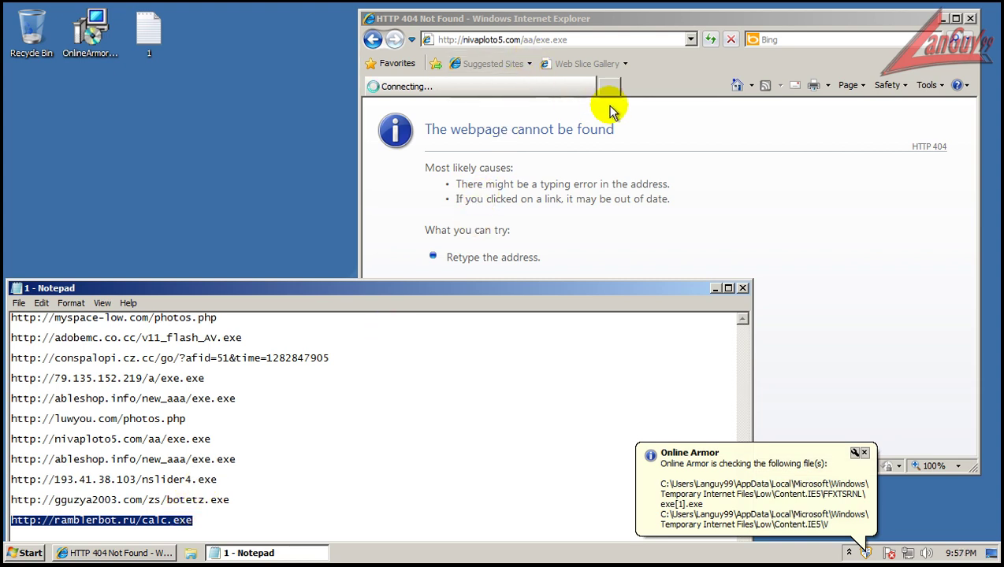
- Load the ramblerbot.ru calc.exe address in Internet Explorer and run the download
click(601, 41)
key(Return)
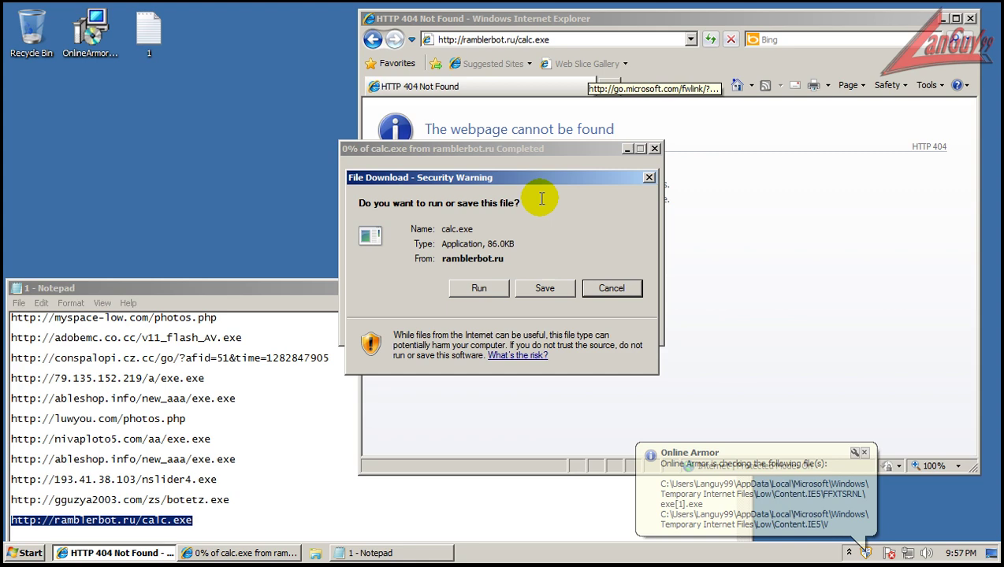
click(484, 285)
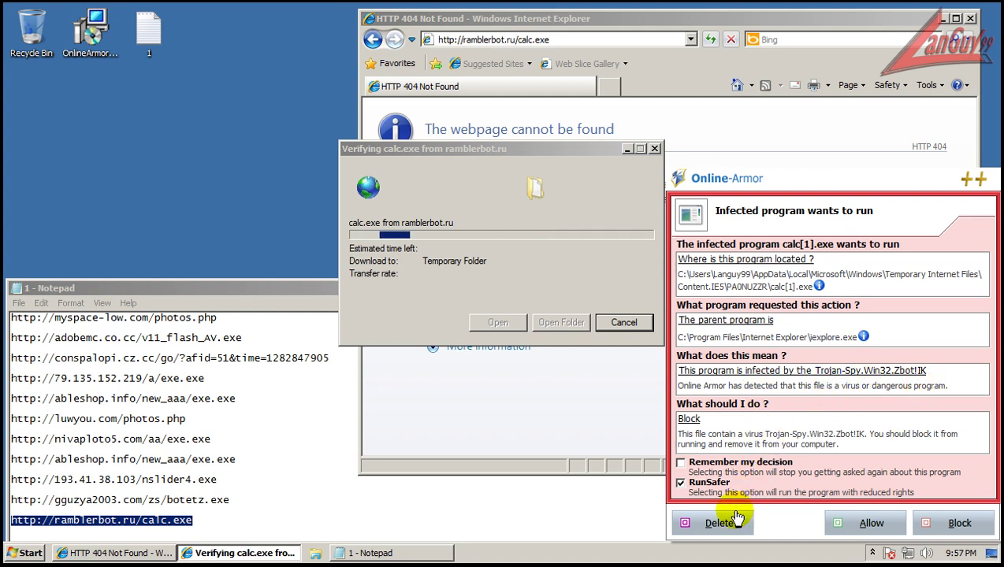
- Delete the Zbot-infected calc[1].exe at Online Armor's alert, dismiss the error, and enlarge the Notepad URL list
click(734, 523)
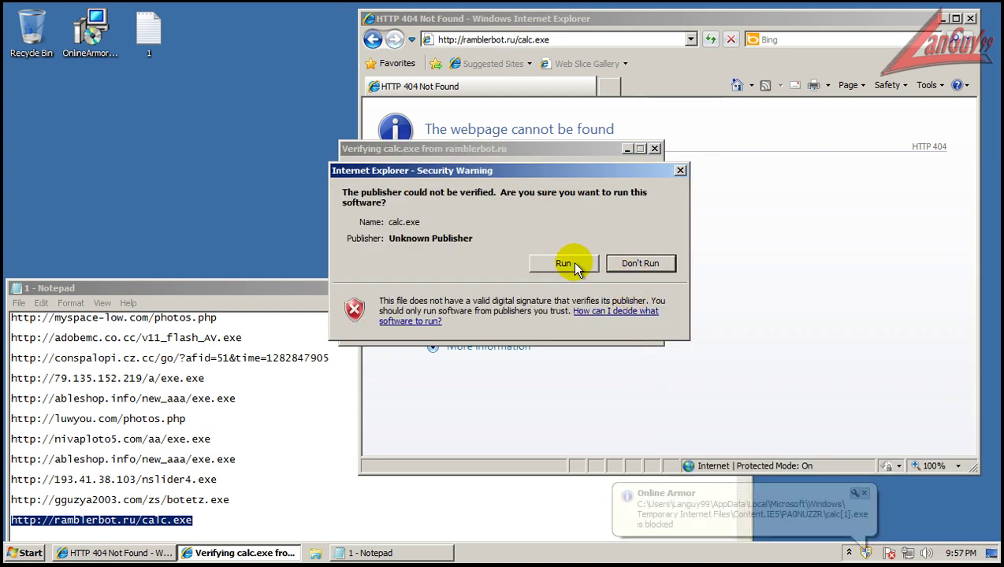
click(572, 263)
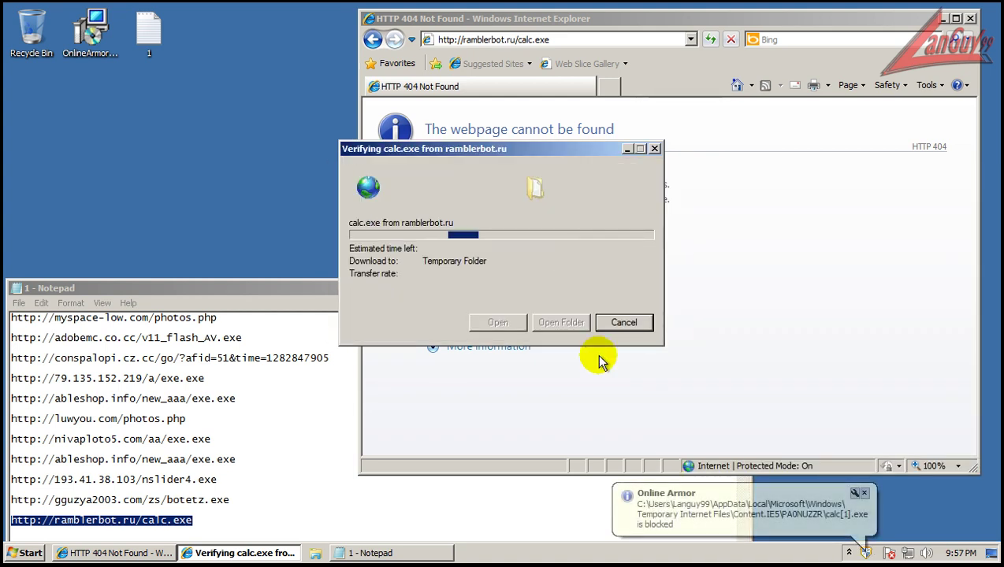
click(750, 529)
click(723, 523)
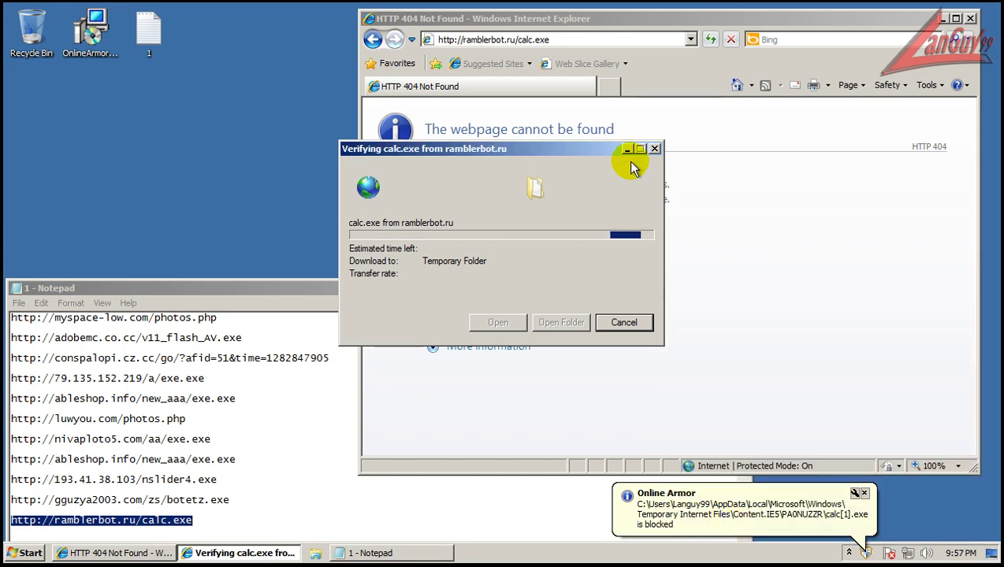
click(678, 281)
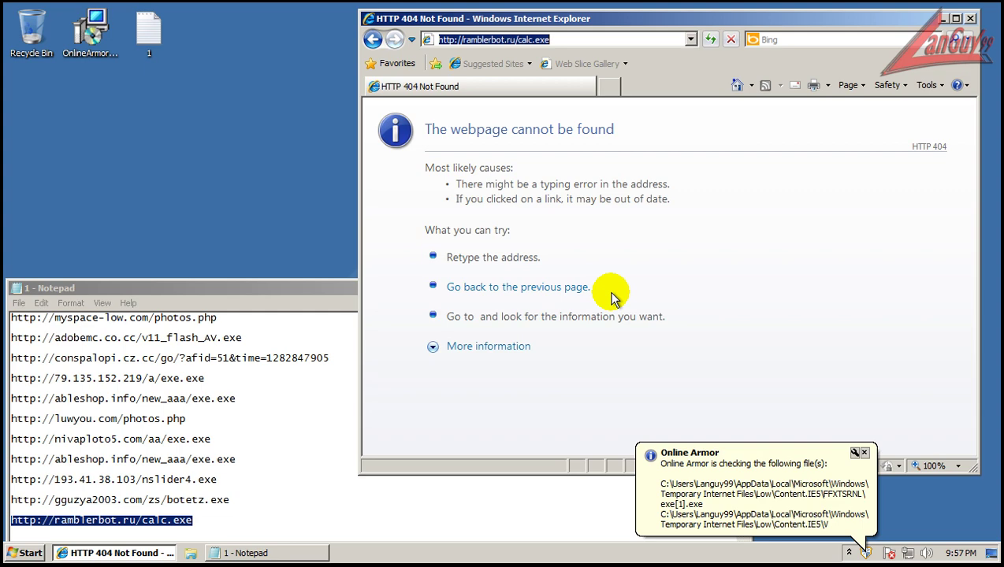
drag(344, 293, 323, 208)
- Dismiss the Online Armor notification and paste four more malware URLs into the Notepad list
click(864, 452)
click(225, 505)
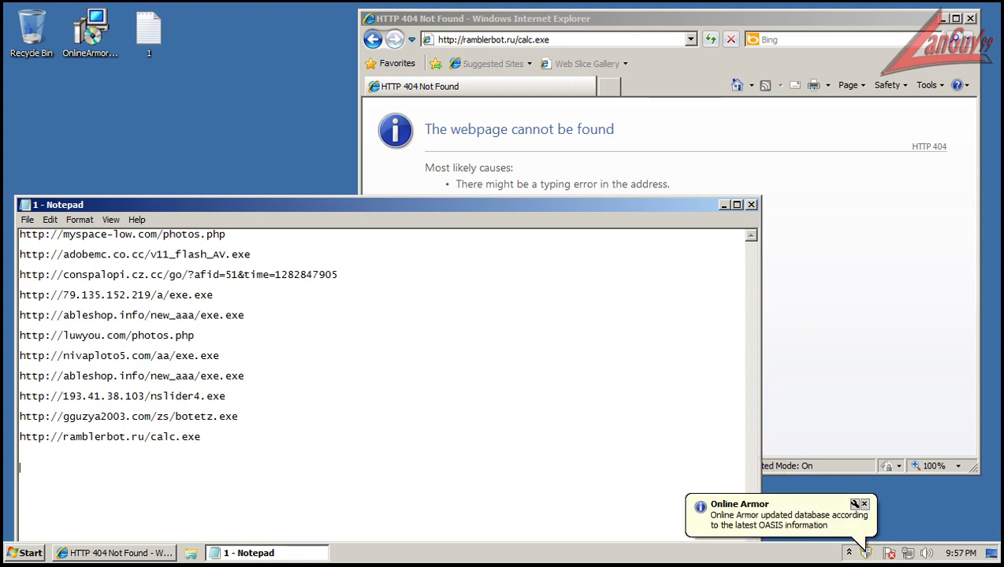
text(streetstorm.eu/otherfol/npsh.exe 91.188.59.10/exe/dogma.exe 91.188.59.10/exe/sweater.exe streetstorm.eu/otherfol/get.exe)
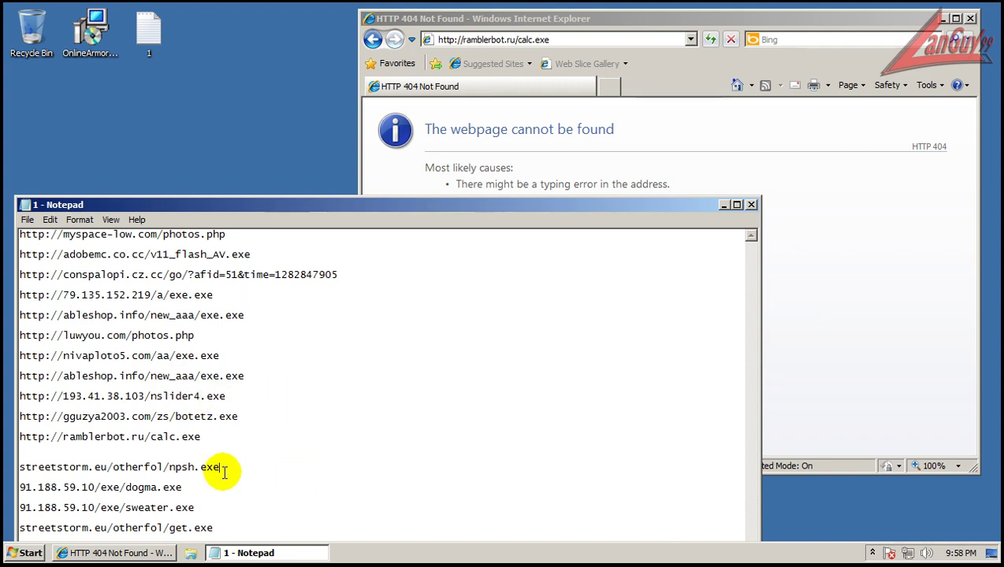
- Load the streetstorm.eu npsh.exe address in Internet Explorer and run the download
shift+click(11, 467)
key(ctrl+c)
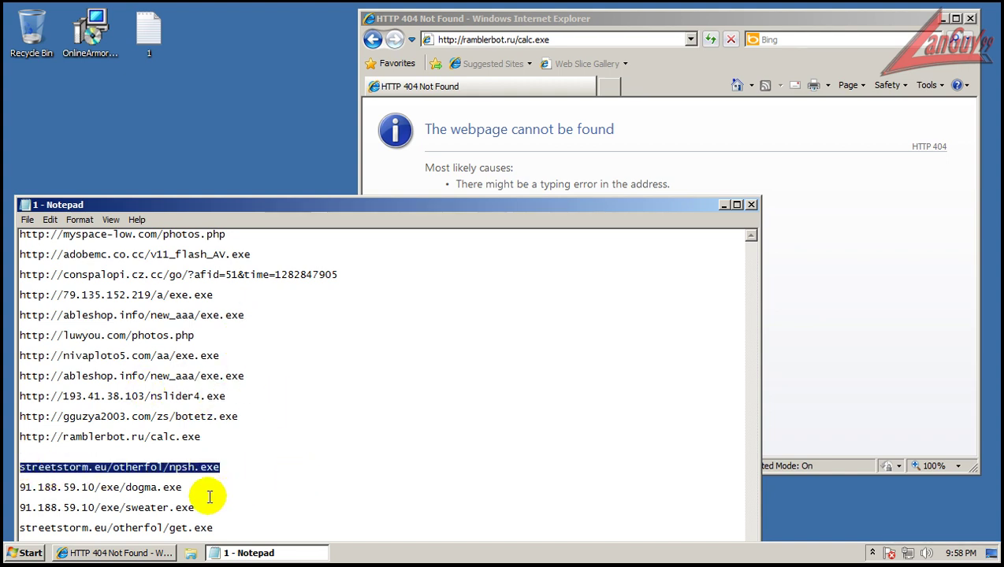
click(613, 39)
click(617, 42)
key(ctrl+v)
key(Return)
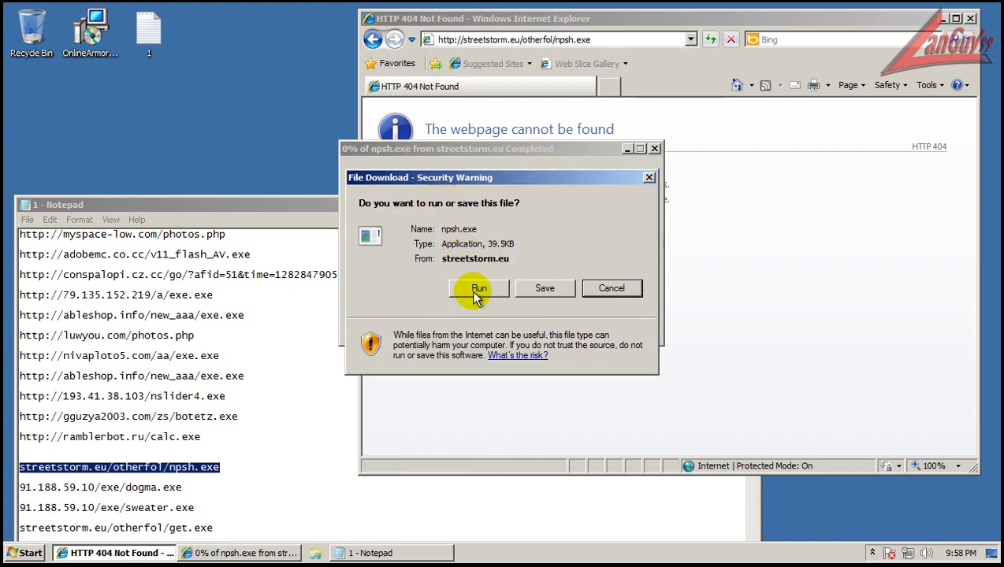
click(477, 290)
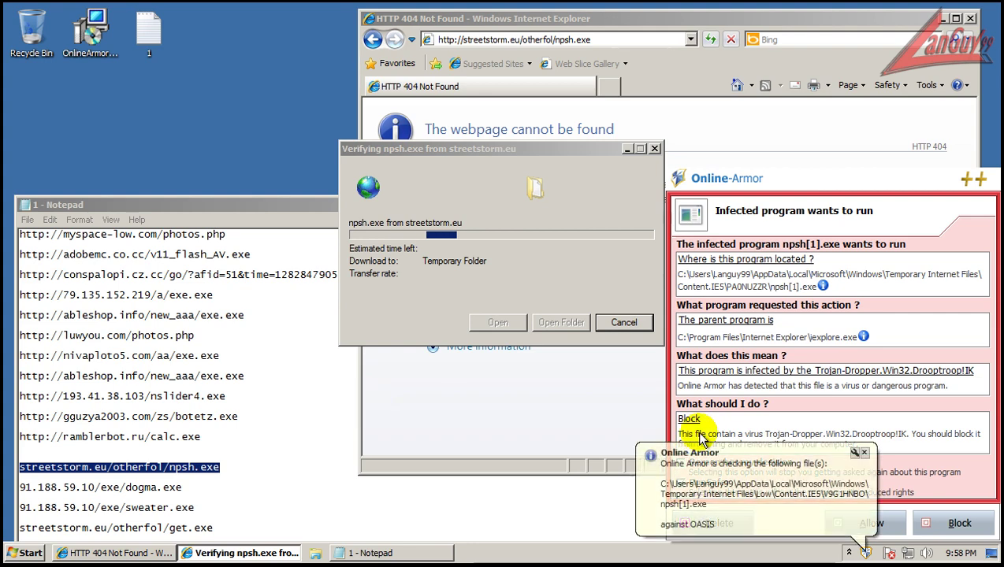
- Delete the Drooptroop-infected npsh[1].exe at Online Armor's alerts and dismiss the cannot-access error
click(864, 452)
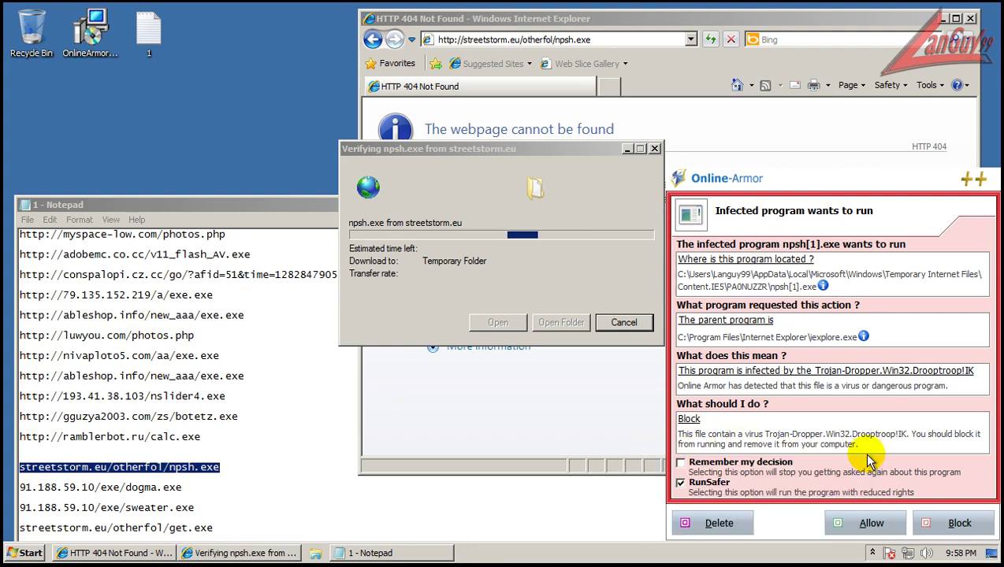
click(738, 524)
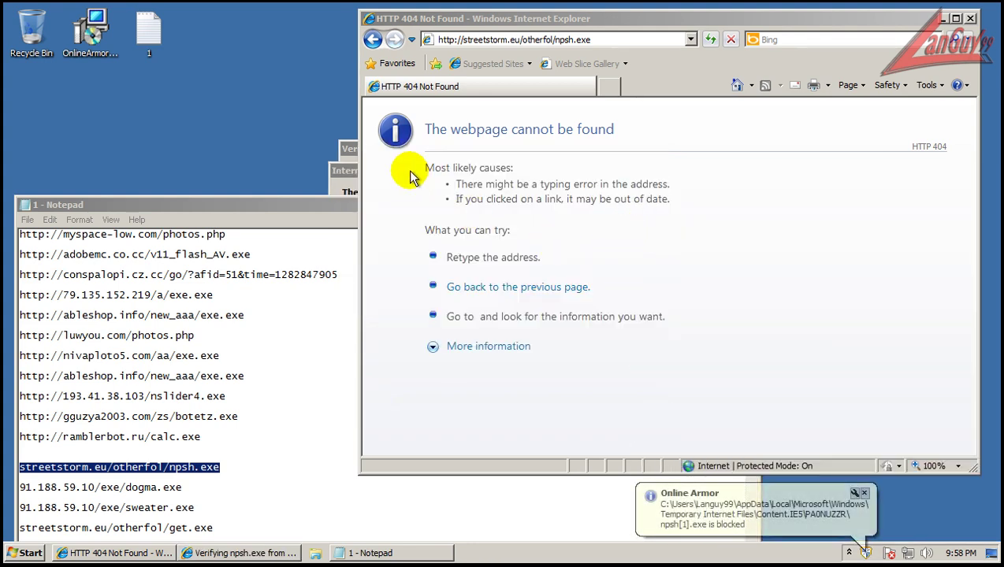
click(347, 171)
click(582, 261)
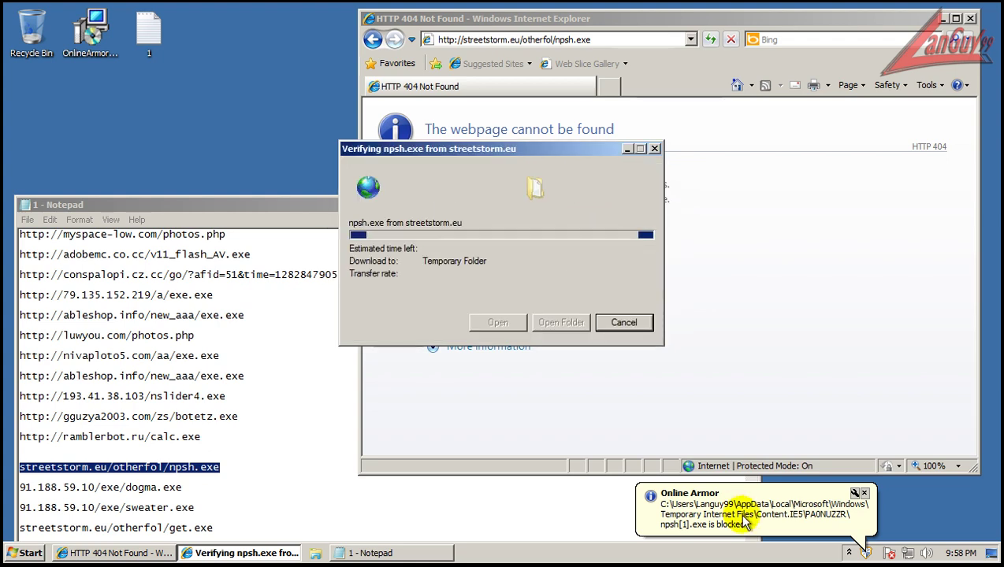
click(674, 516)
click(673, 284)
- Copy the 91.188.59.10 dogma.exe line from Notepad into the IE address bar
click(176, 482)
key(shift+Home)
key(ctrl+c)
click(579, 19)
double_click(585, 40)
key(ctrl+a)
key(ctrl+v)
- Load and run dogma.exe, deleting the TDSS-infected dogma[1].exe at Online Armor's alert
key(Return)
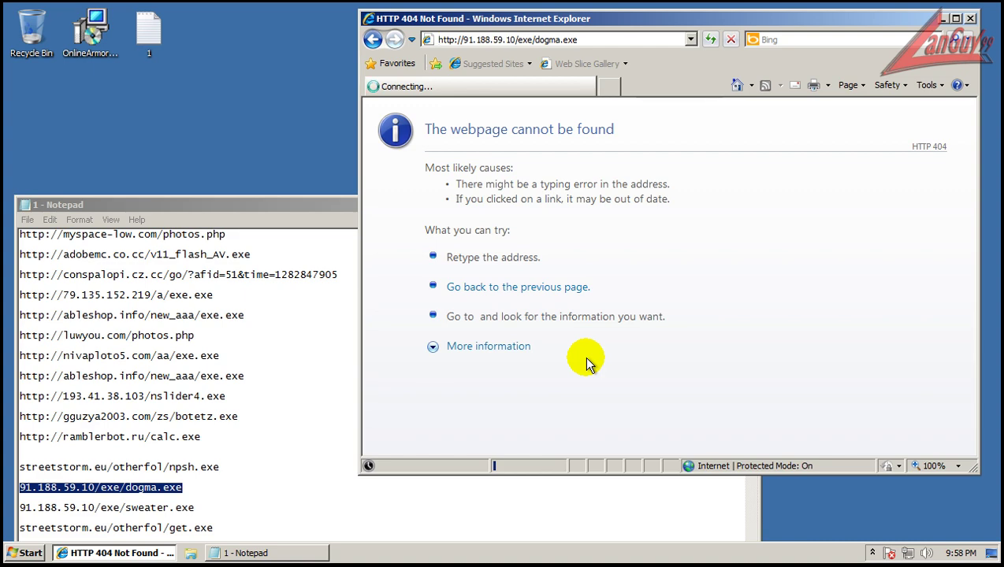
click(485, 288)
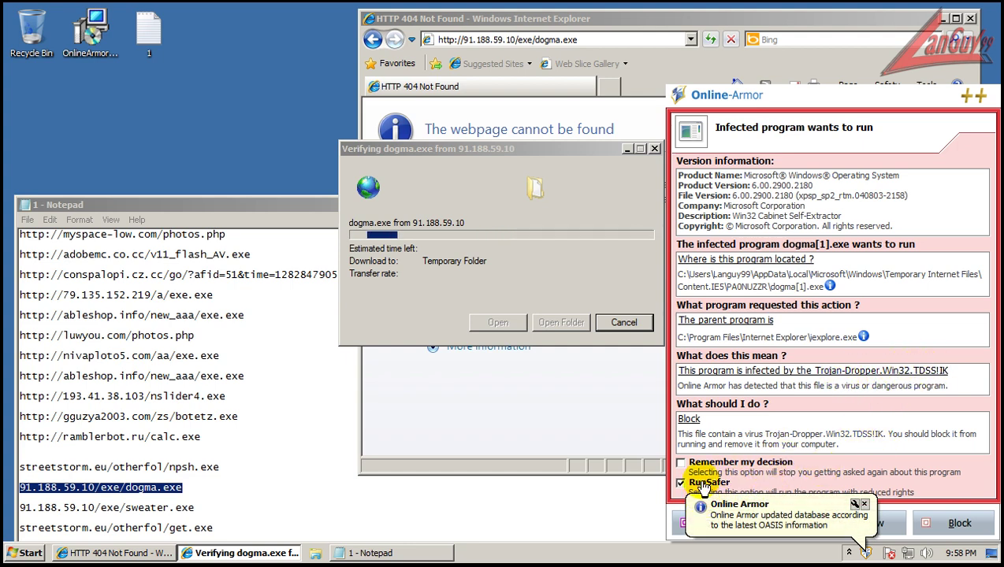
click(674, 521)
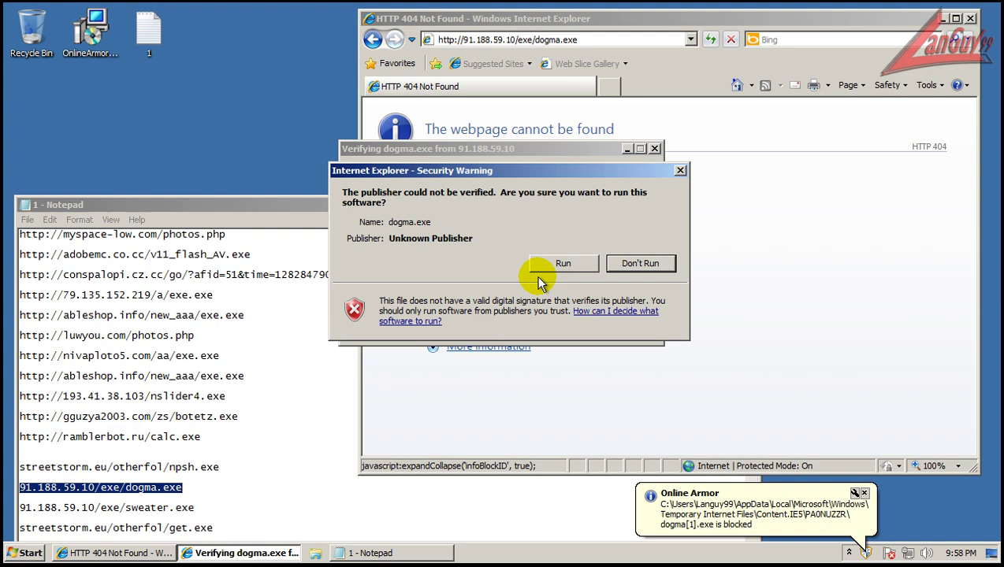
click(593, 265)
- Paste the sweater.exe address from Notepad into Internet Explorer and run the download
click(196, 511)
key(shift+Home)
key(ctrl+c)
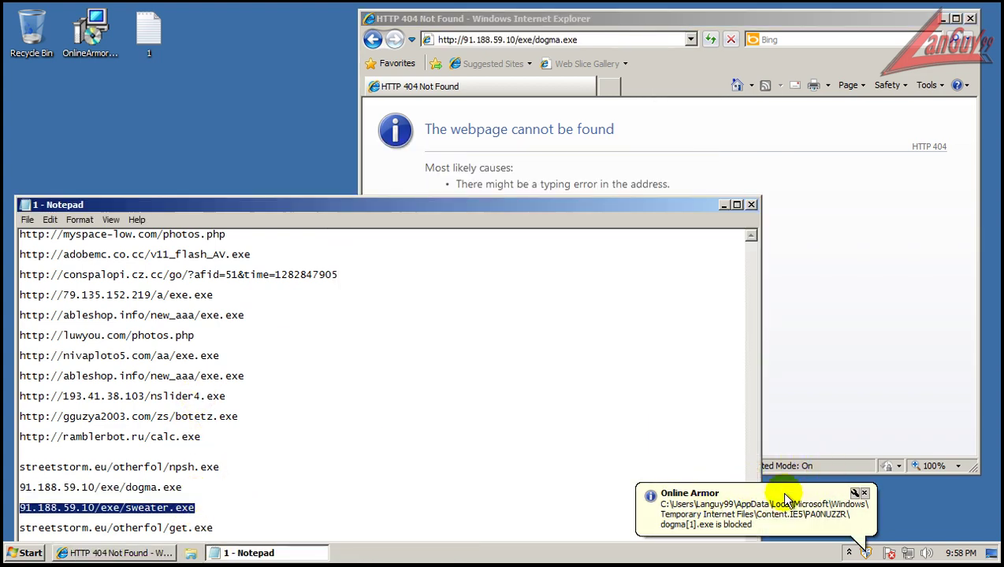
click(864, 493)
click(643, 41)
key(ctrl+v)
key(Return)
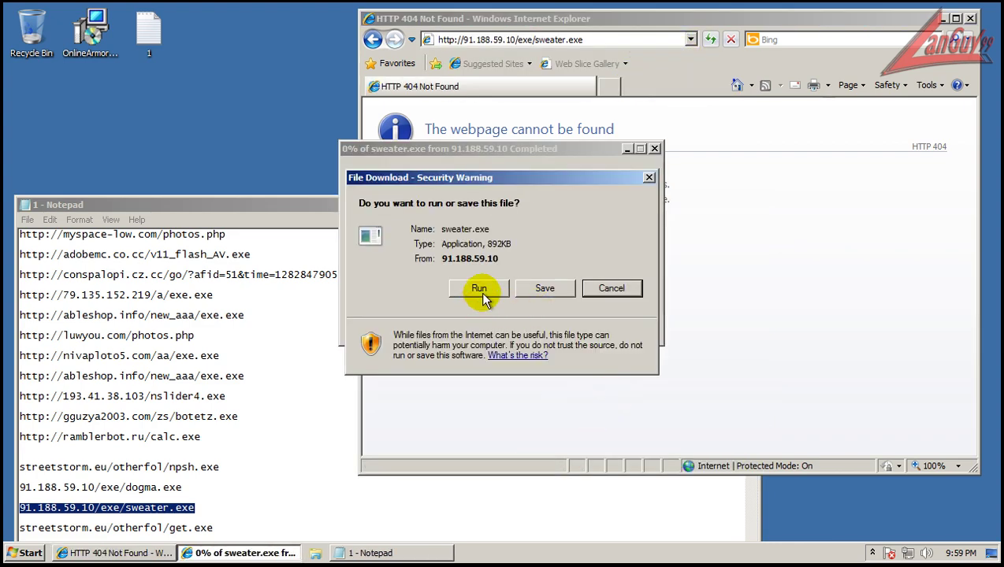
click(536, 288)
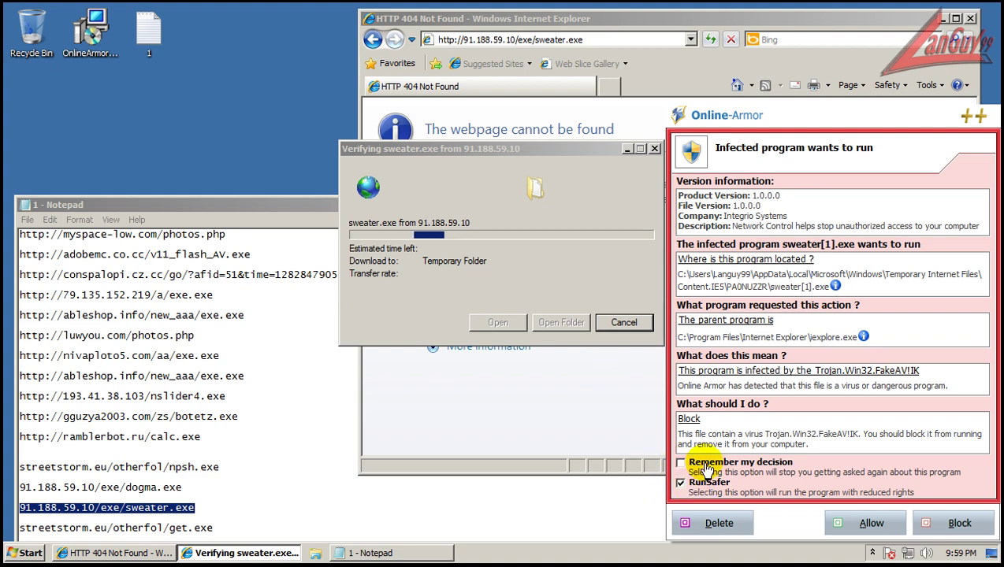
- Delete the FakeAV-infected sweater[1].exe, then select the get.exe line in Notepad
click(707, 520)
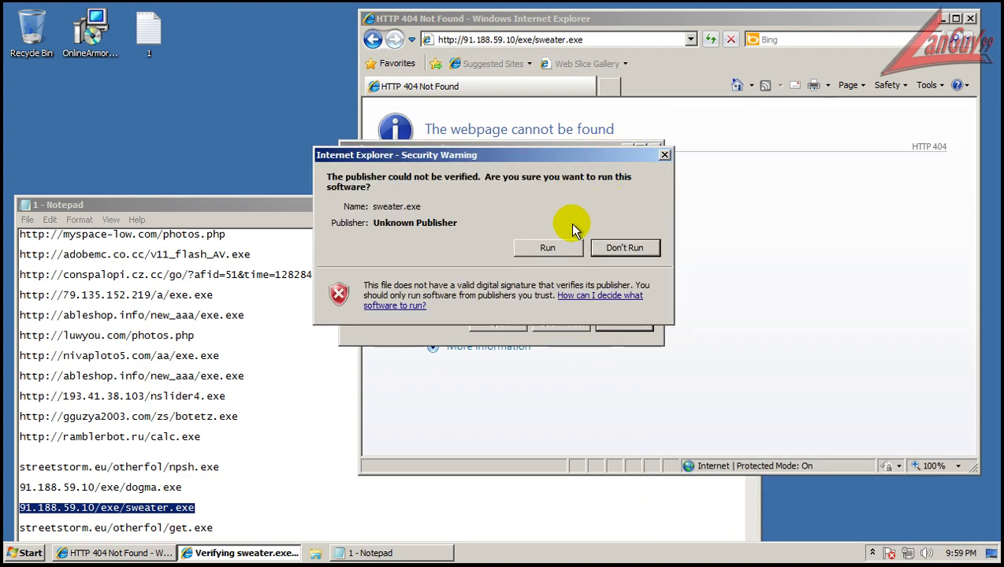
click(573, 245)
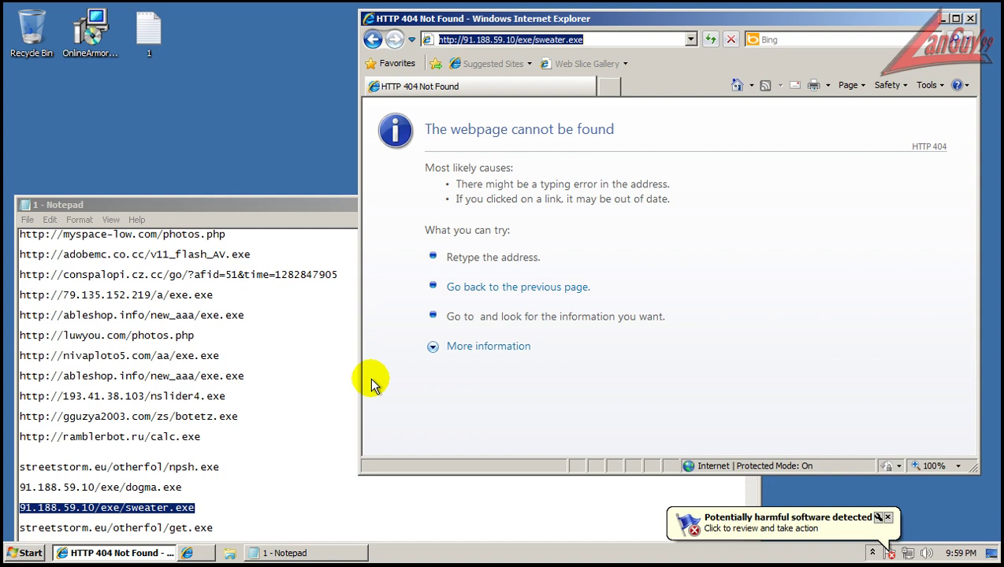
click(224, 527)
key(shift+Home)
key(ctrl+c)
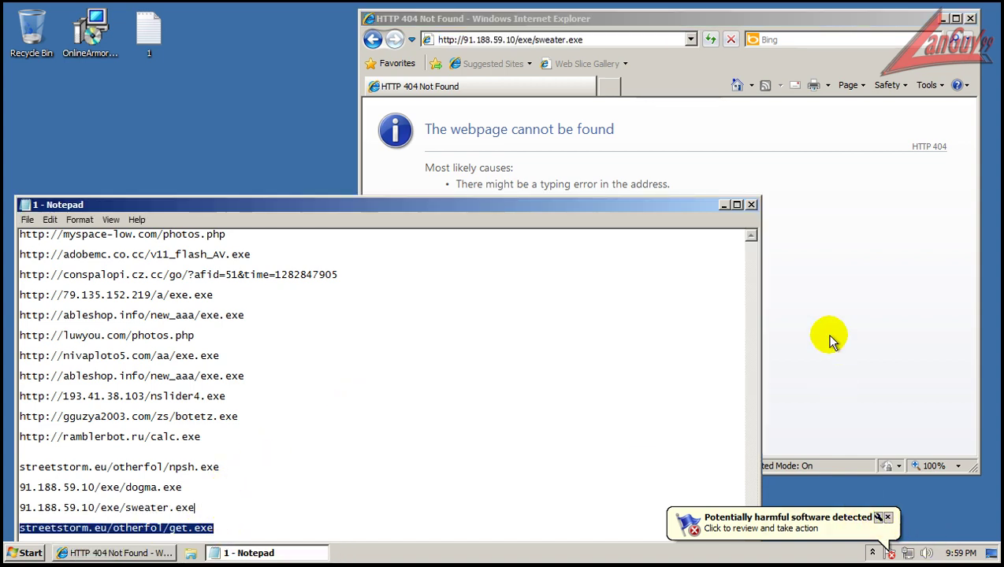
- Paste the get.exe address into Internet Explorer, load it, and run the download
click(824, 334)
click(564, 39)
key(ctrl+v)
key(Return)
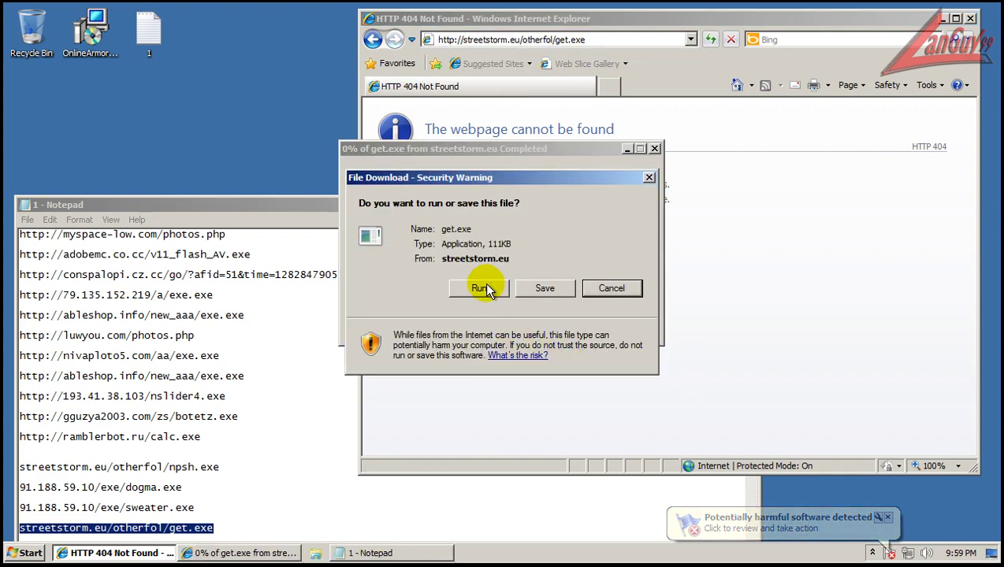
click(486, 288)
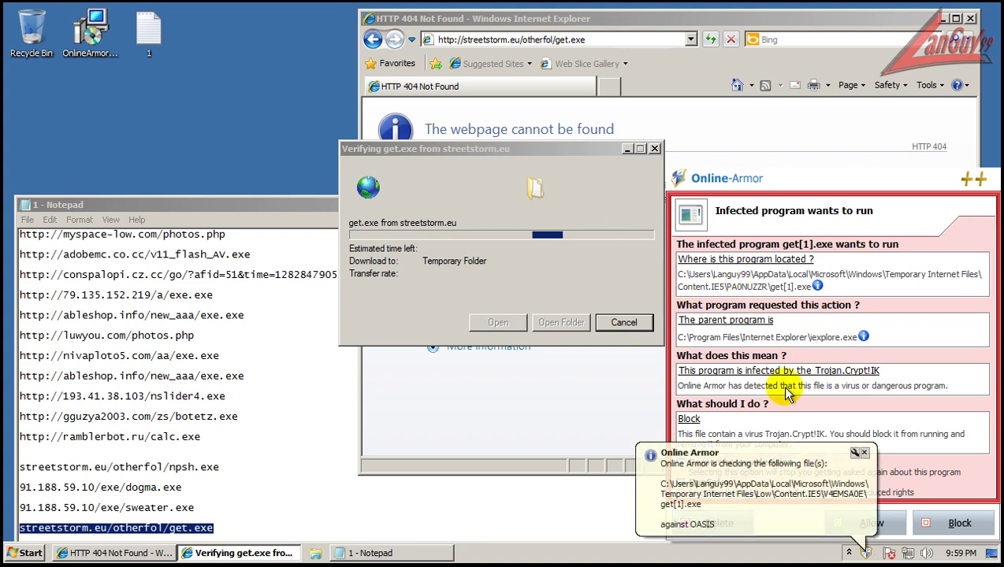
- Allow the Trojan.Crypt-flagged get.exe to run with reduced rights despite the unsigned-publisher warning
click(864, 454)
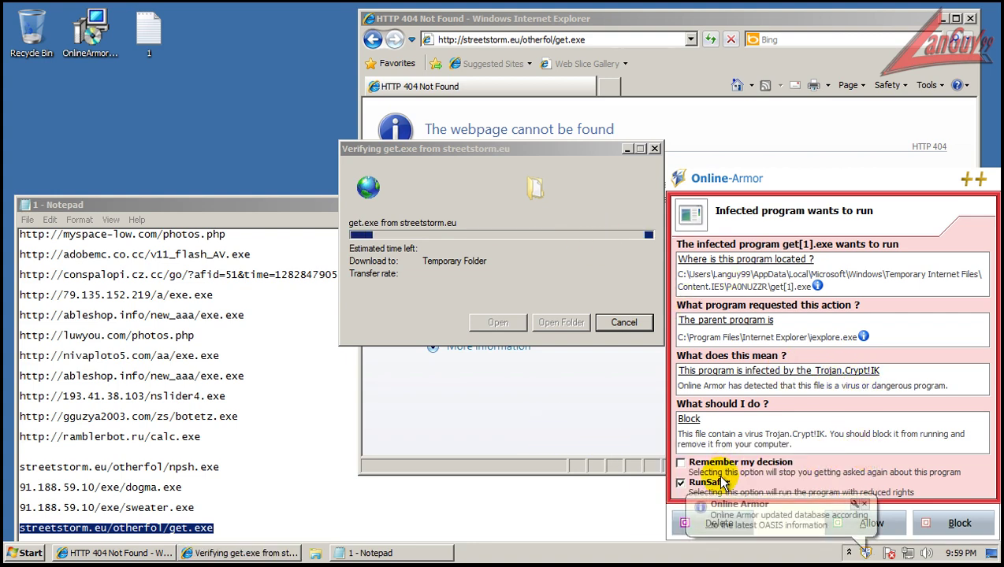
click(865, 504)
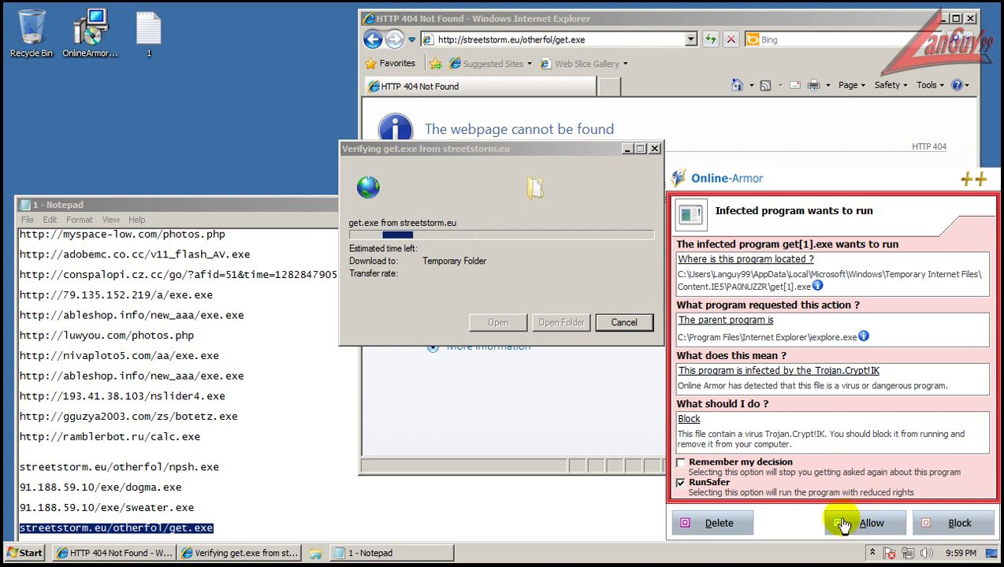
click(846, 524)
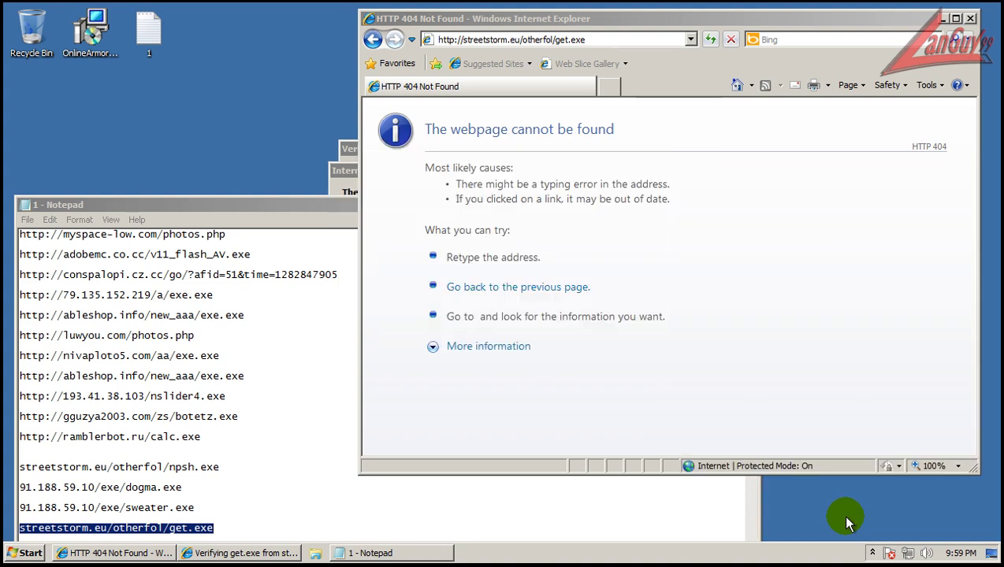
click(342, 166)
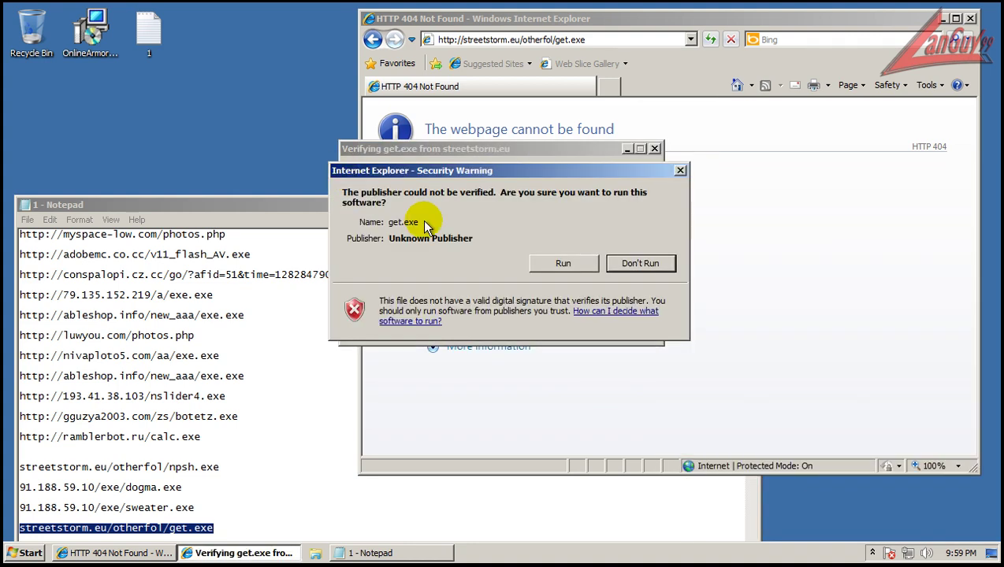
click(561, 266)
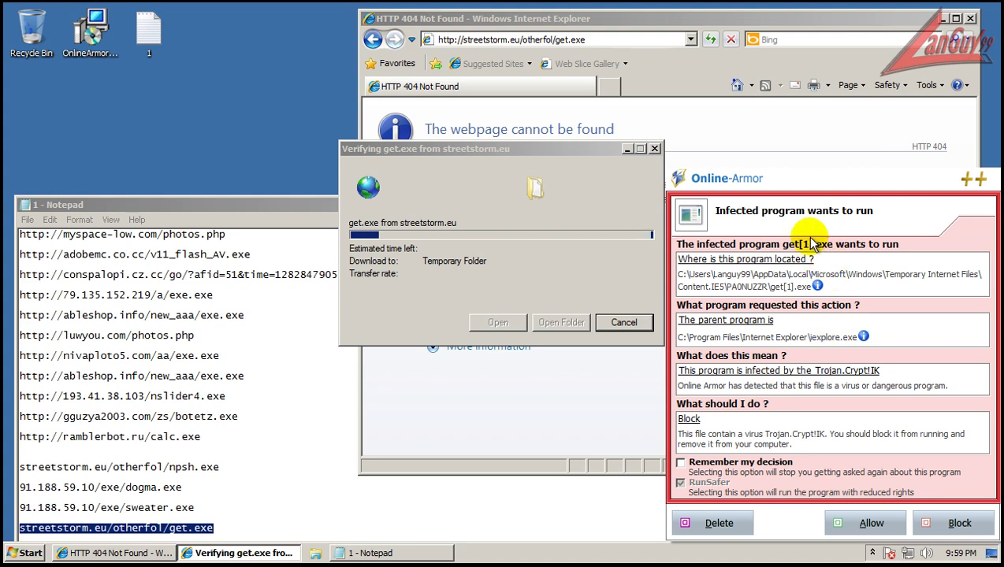
click(855, 524)
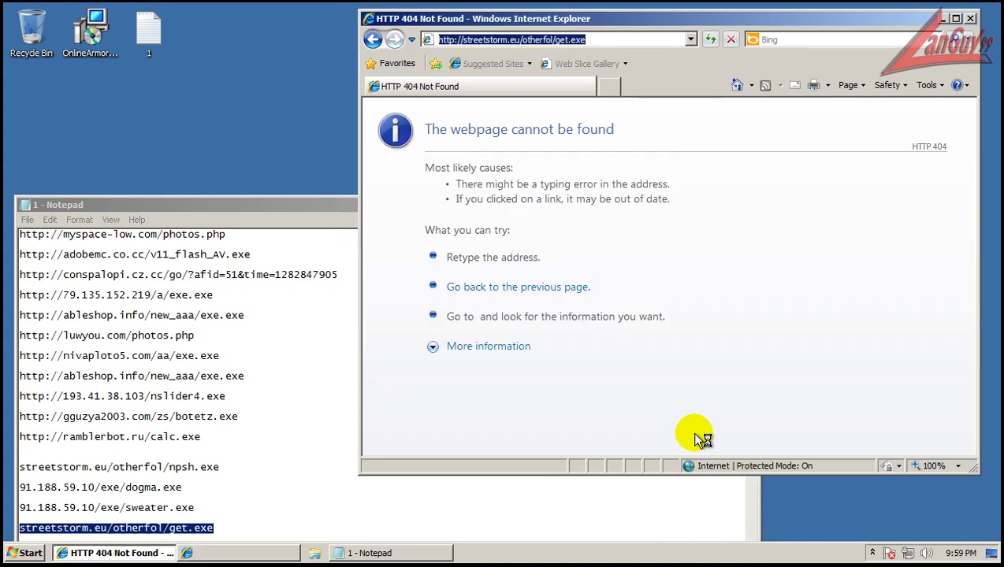
- Close the get.exe crash dialog, Notepad without saving, and Internet Explorer
click(337, 212)
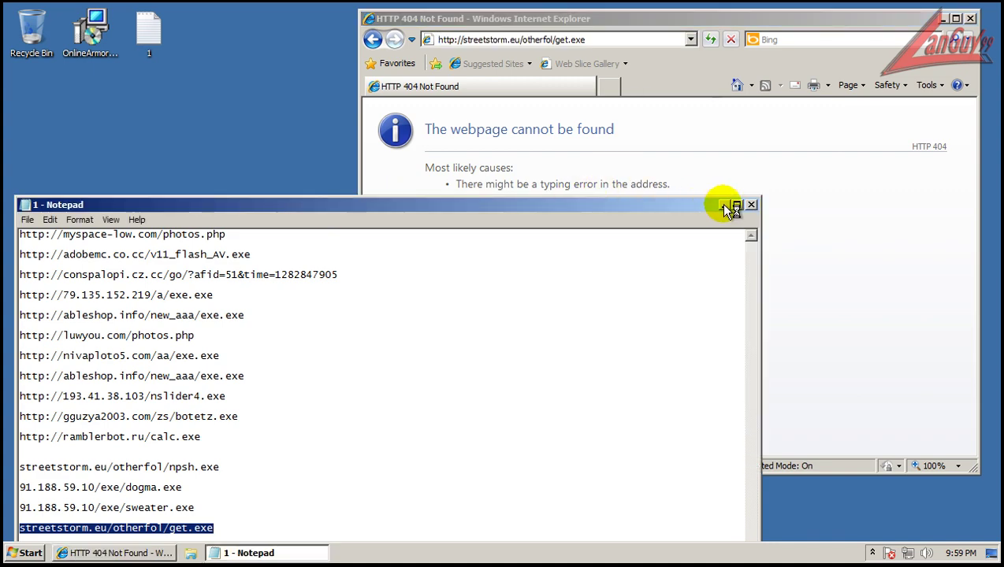
click(751, 204)
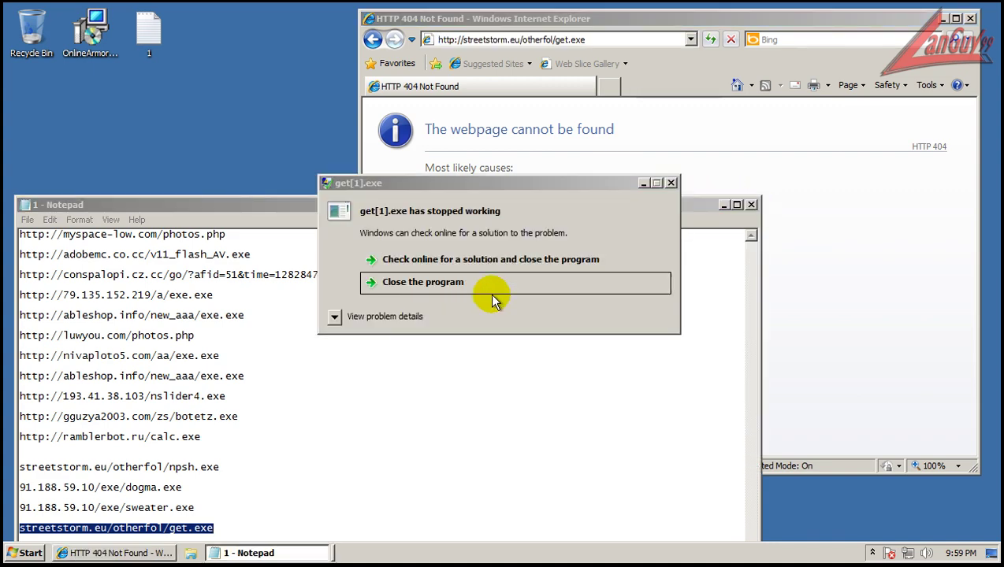
click(513, 290)
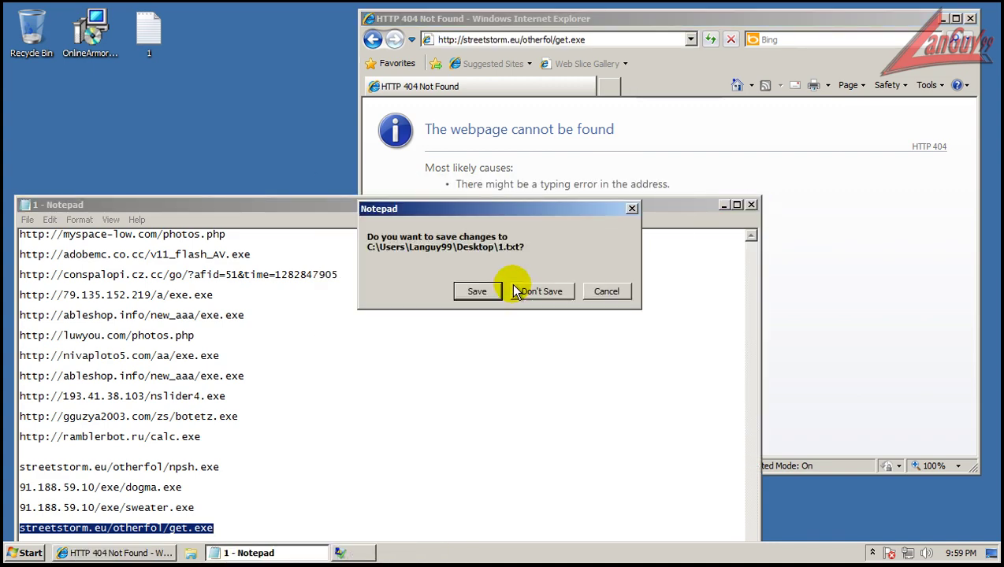
click(561, 294)
click(972, 19)
- Open Online Armor from the tray, start a Full scan, and close the main window
click(872, 553)
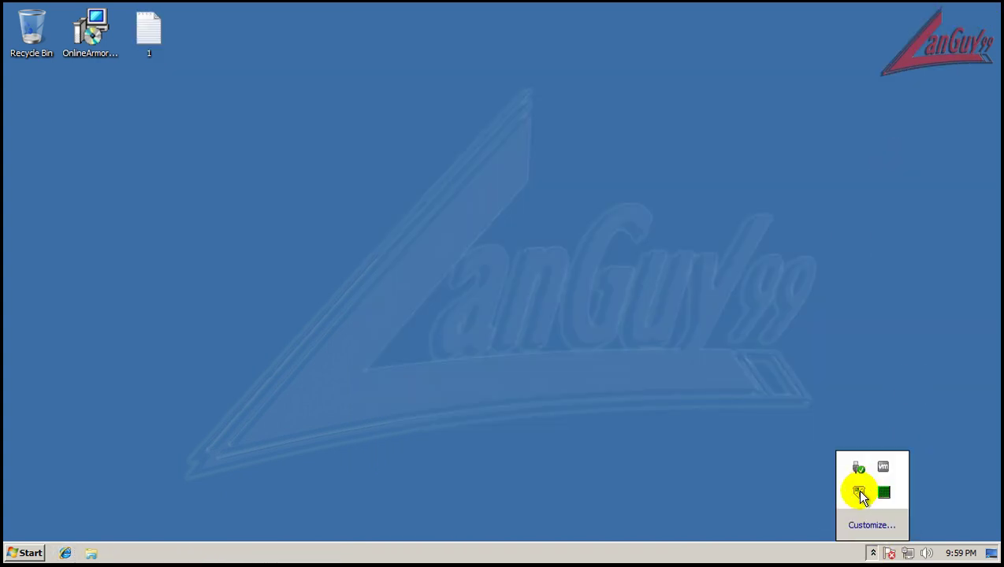
double_click(858, 492)
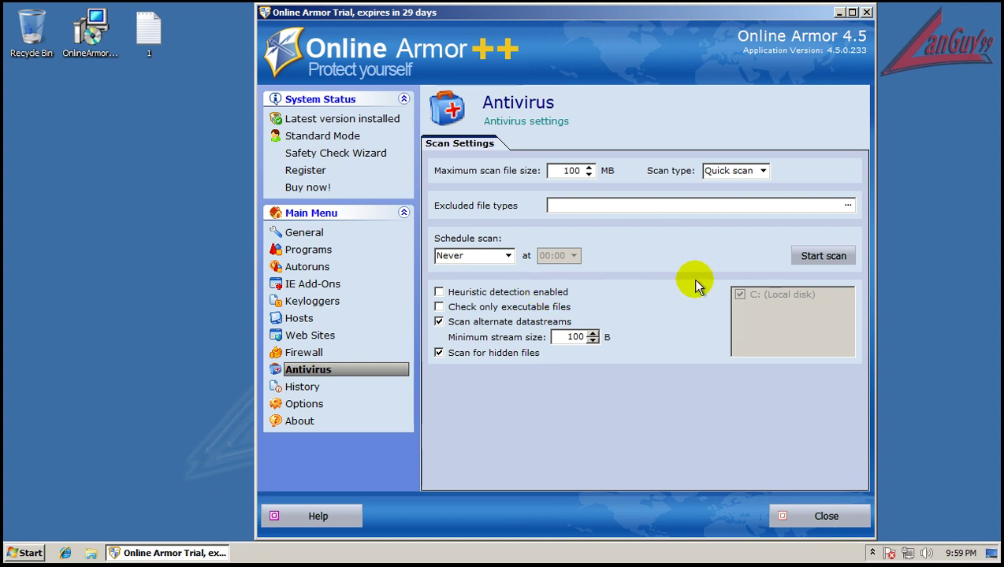
click(762, 171)
click(746, 194)
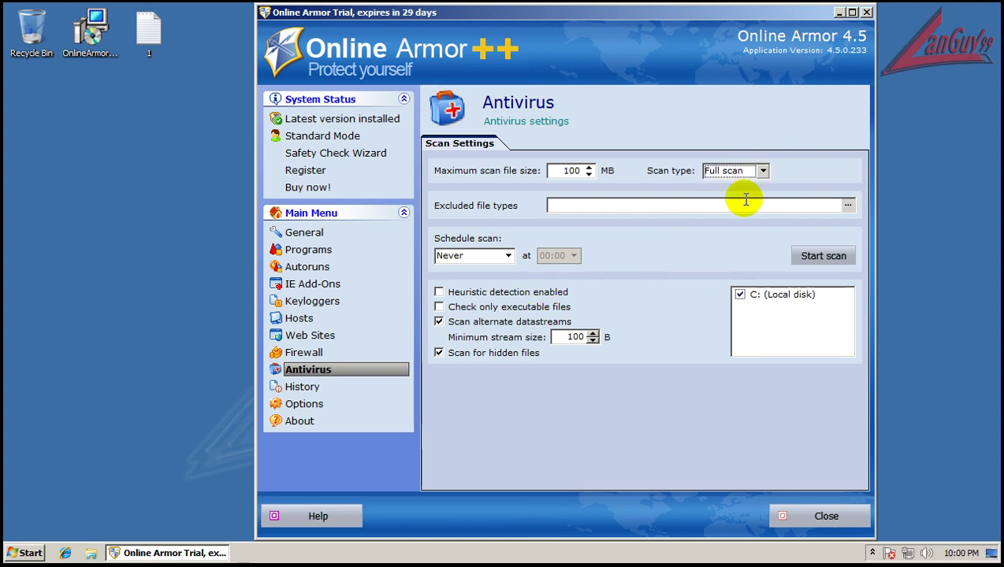
click(822, 260)
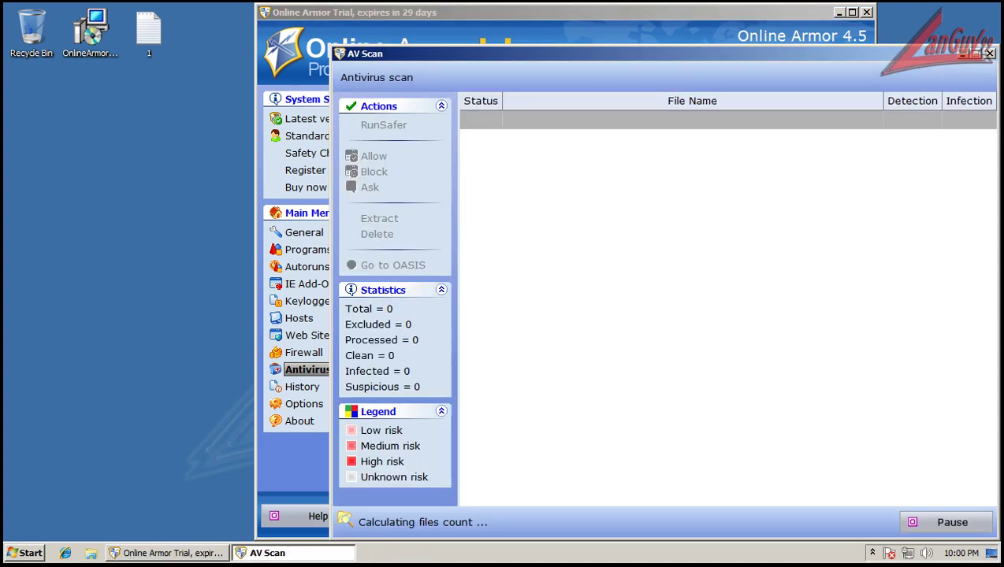
click(867, 12)
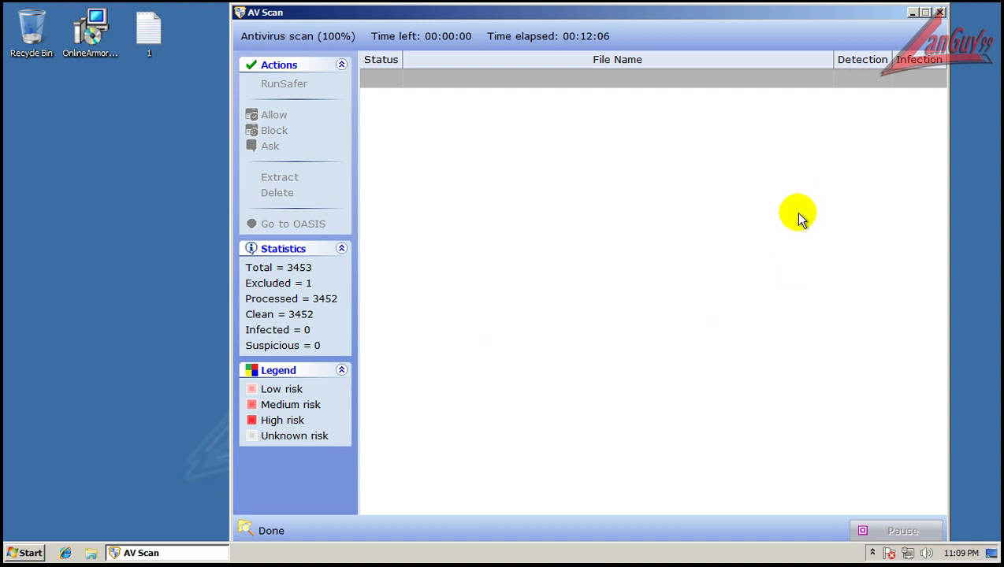
click(940, 13)
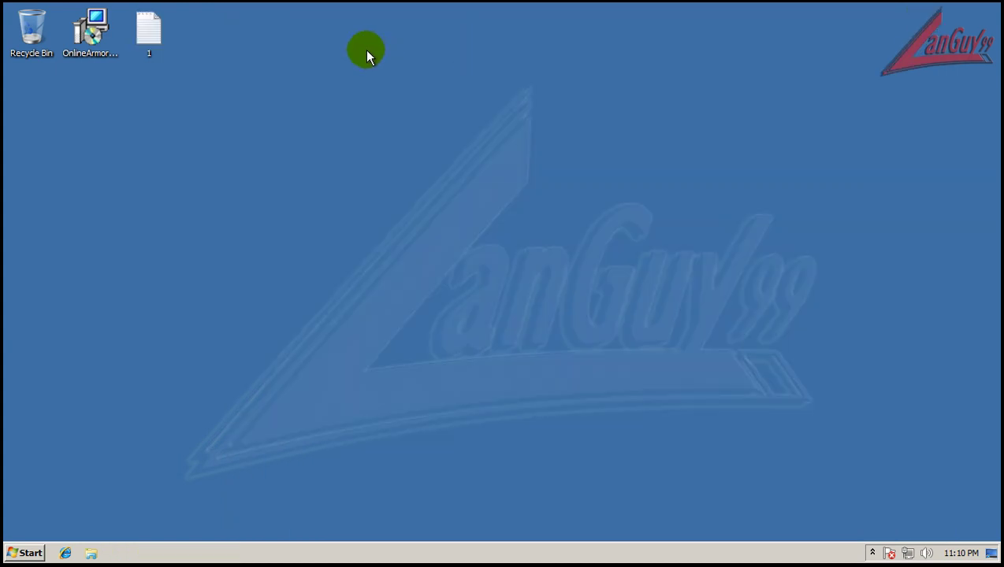
double_click(150, 31)
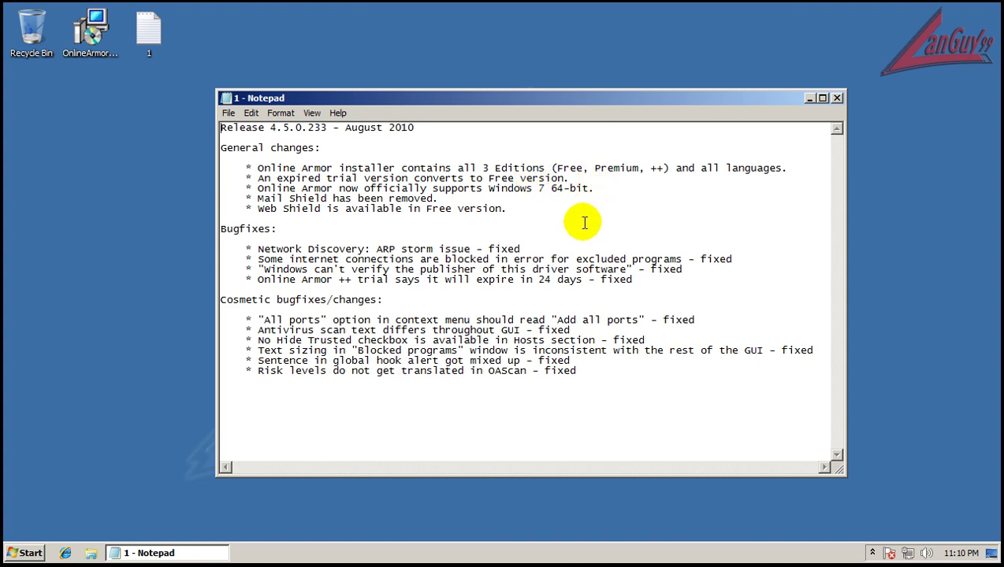
drag(538, 189, 614, 197)
click(611, 192)
drag(440, 199, 315, 199)
click(553, 216)
click(383, 208)
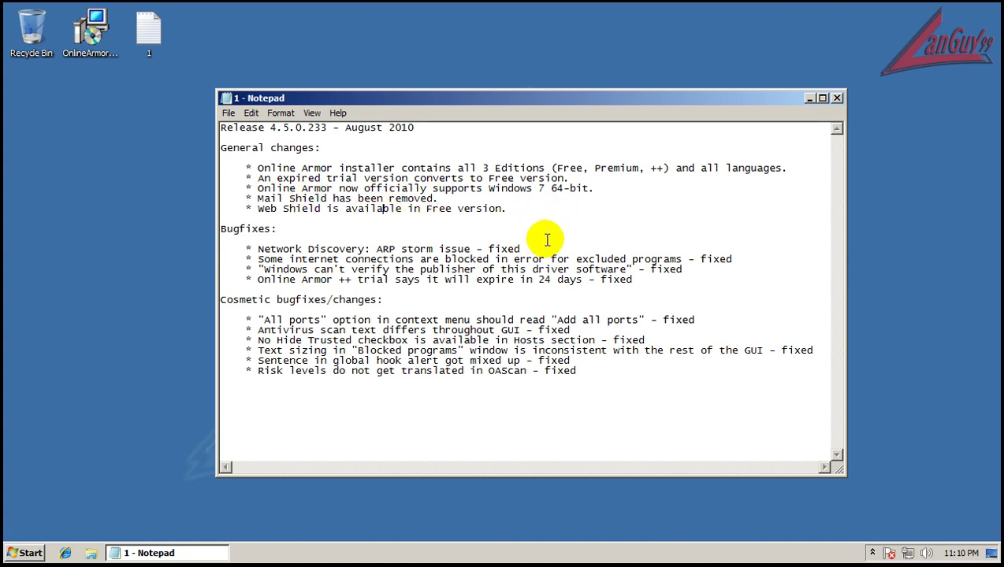
drag(260, 240, 505, 294)
click(504, 293)
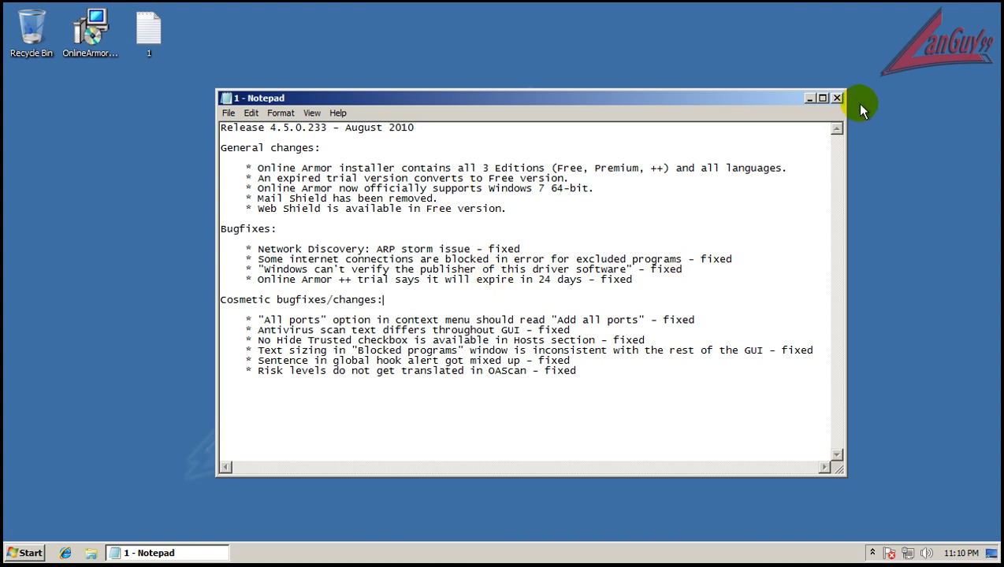
click(837, 100)
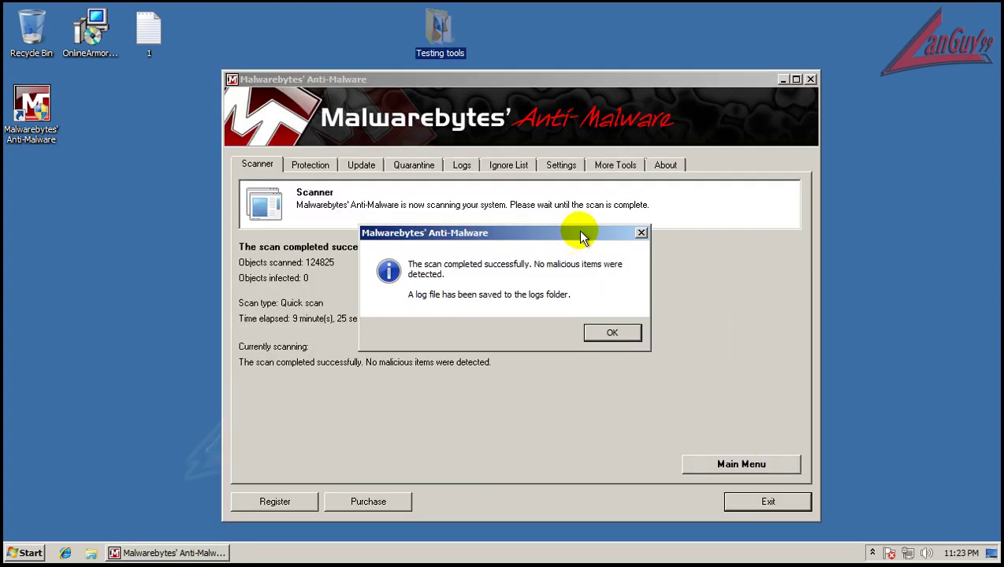
- Dismiss the scan message, delete SAS_582C7145 from Testing tools, and close the folder
click(612, 334)
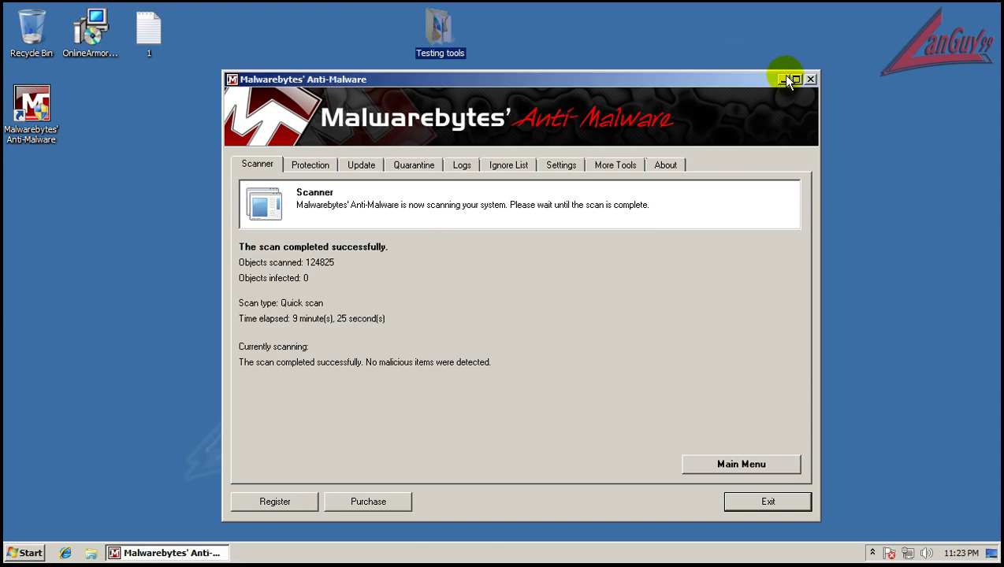
double_click(439, 26)
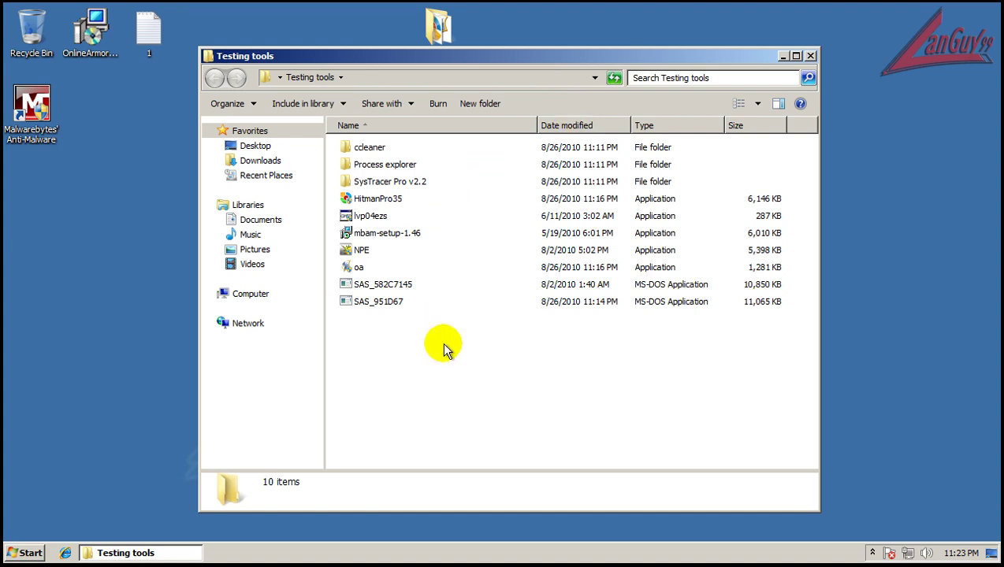
click(408, 285)
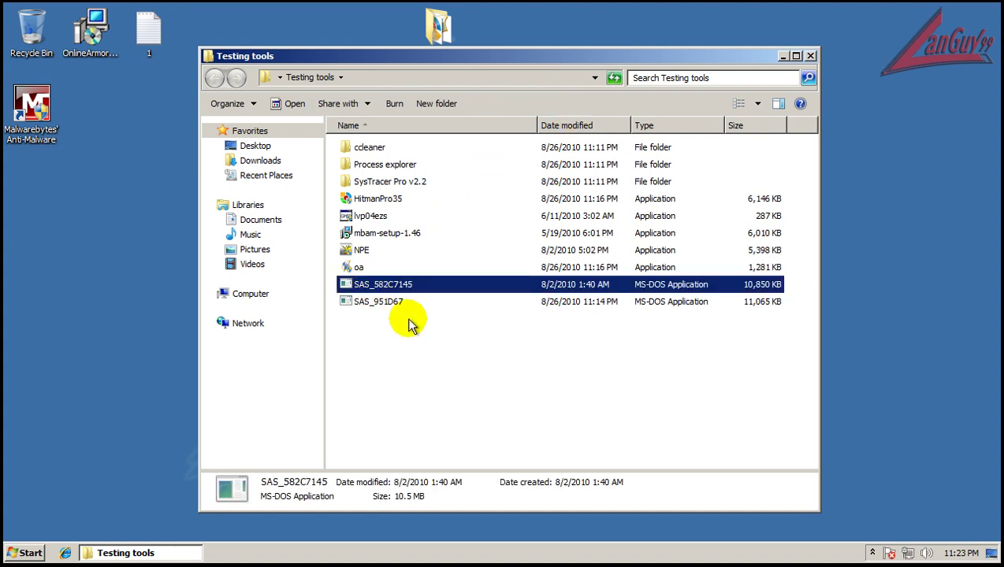
click(376, 302)
click(380, 287)
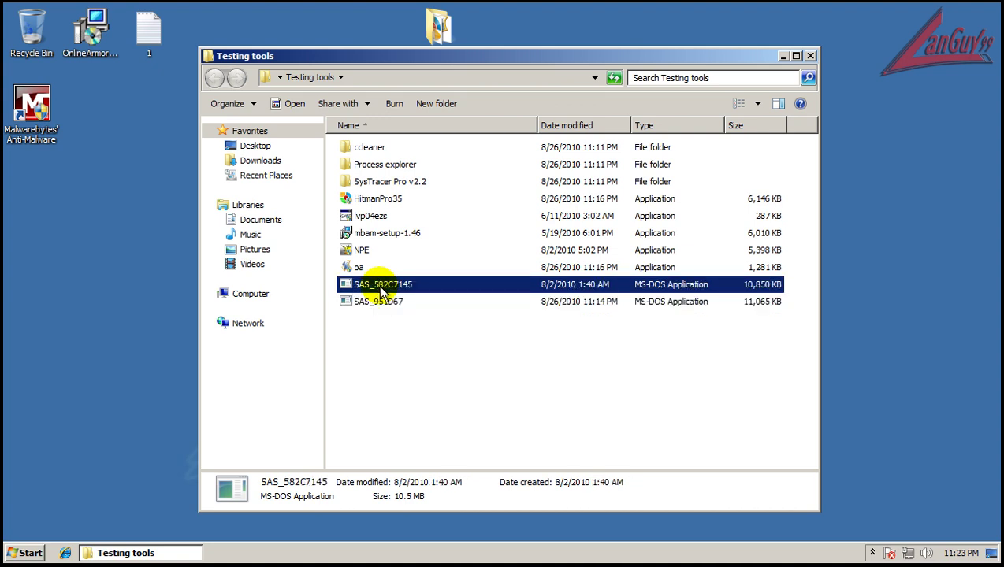
key(Delete)
key(Escape)
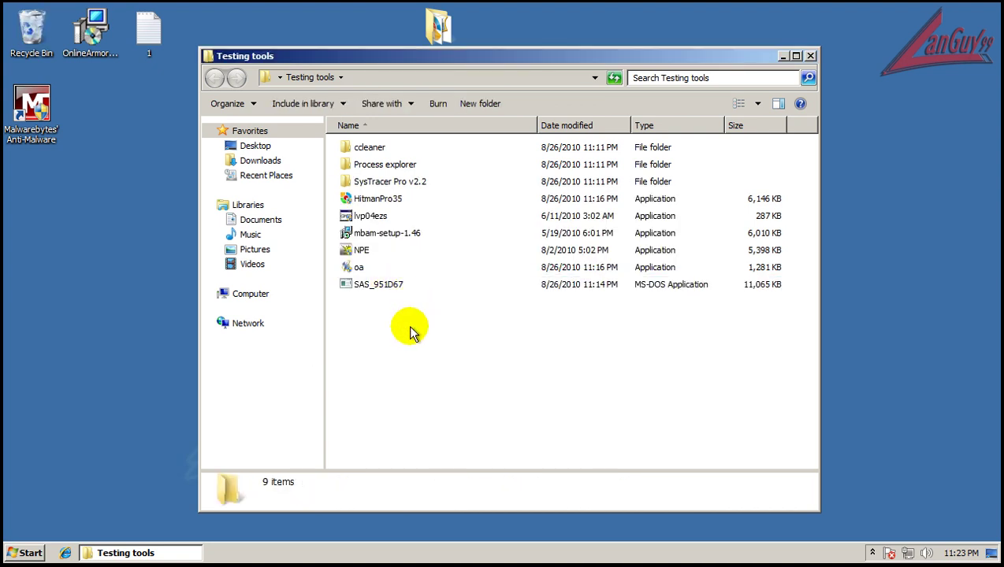
click(381, 285)
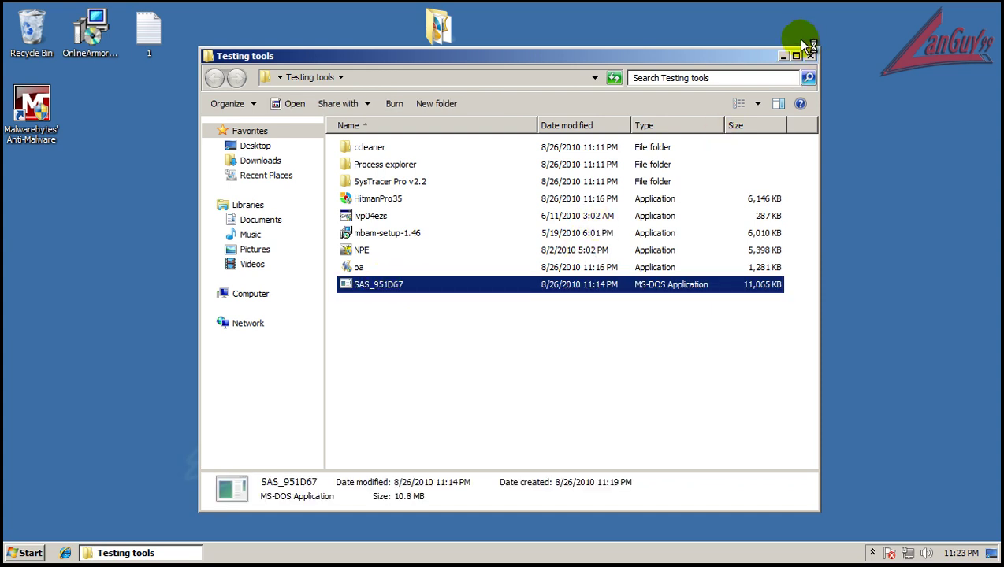
click(810, 56)
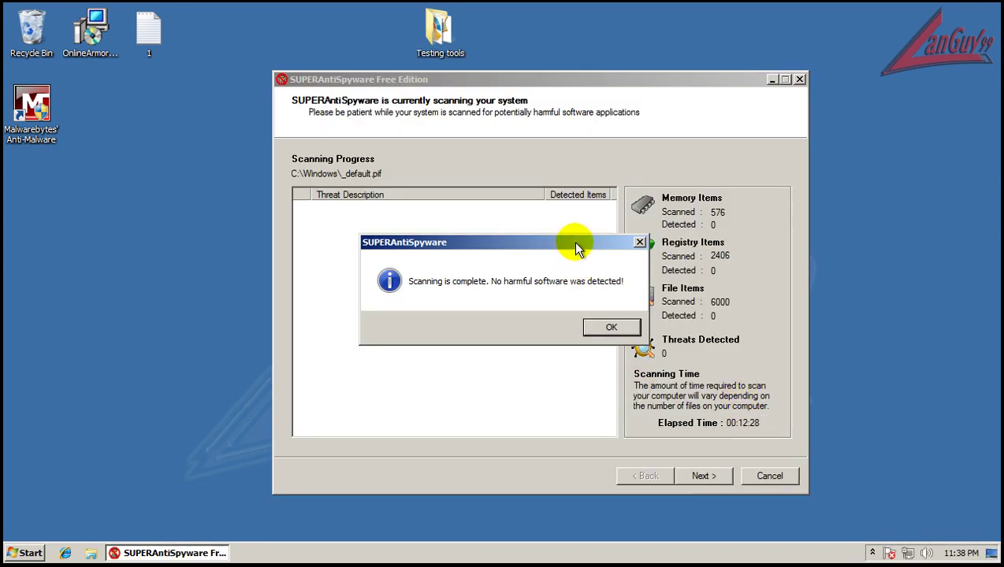
- Close SUPERAntiSpyware and launch HitmanPro35 from the Testing tools folder
click(602, 328)
click(764, 473)
click(439, 25)
double_click(439, 26)
click(389, 200)
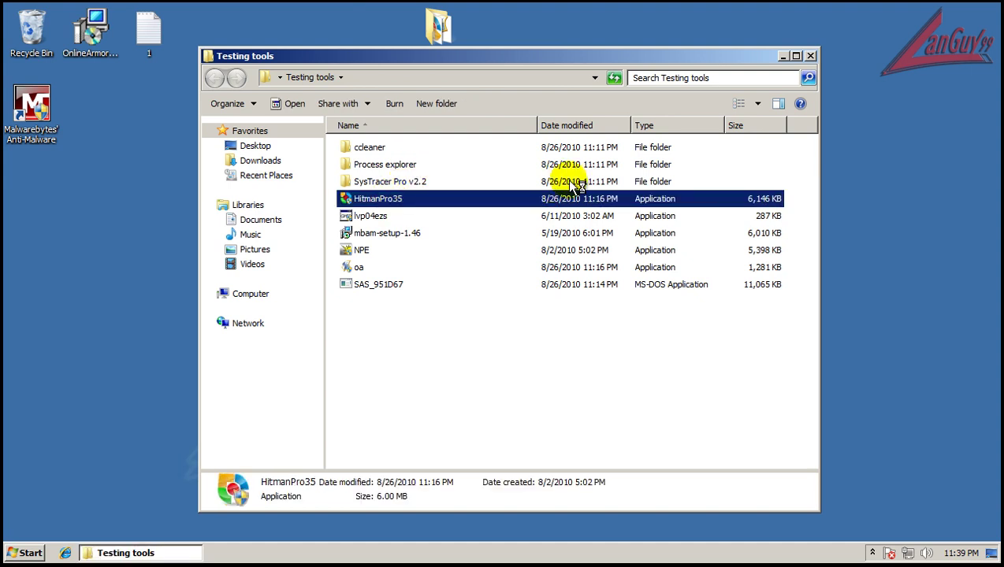
click(810, 56)
- Mark Hitman Pro as trusted and allow it to run in Online Armor
click(872, 555)
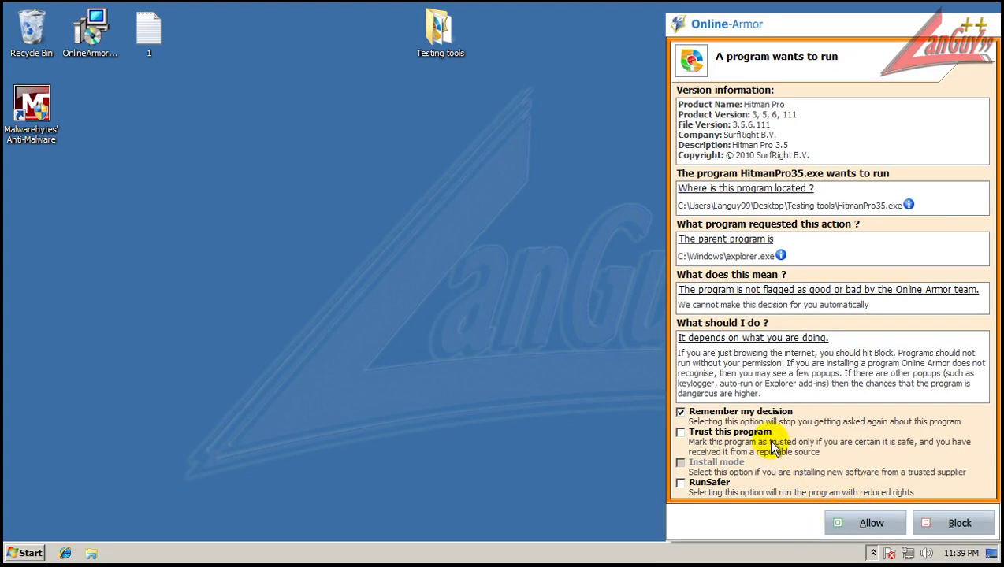
click(753, 434)
click(839, 523)
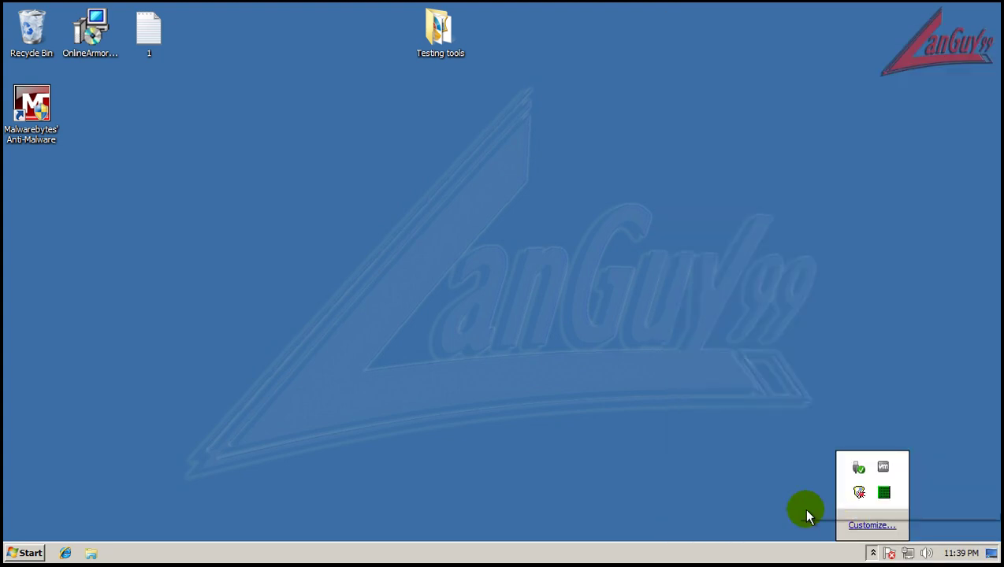
- Toggle Online Armor's Antivirus Engine from the tray menu and accept Hitman Pro's UAC request
right_click(860, 492)
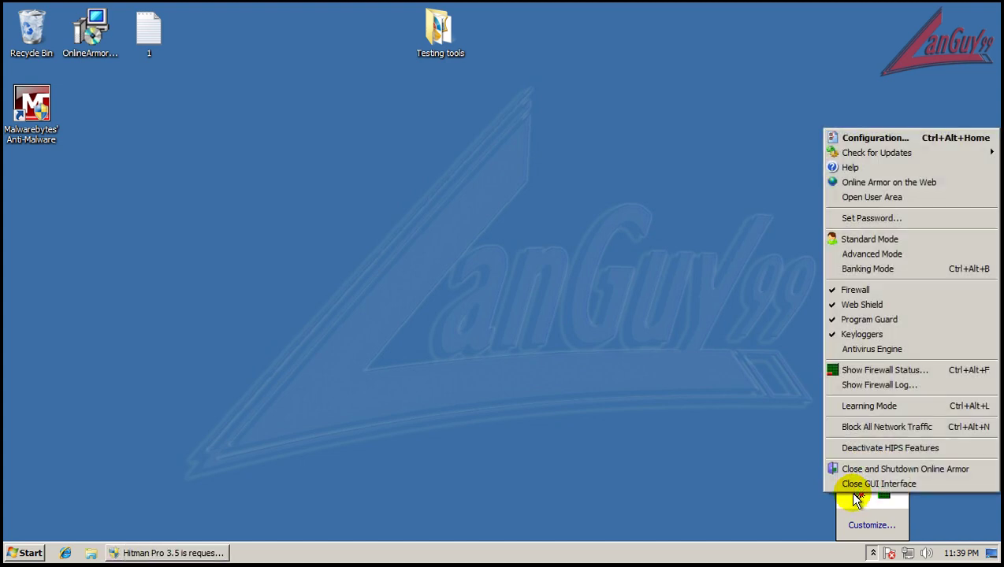
click(879, 352)
click(210, 554)
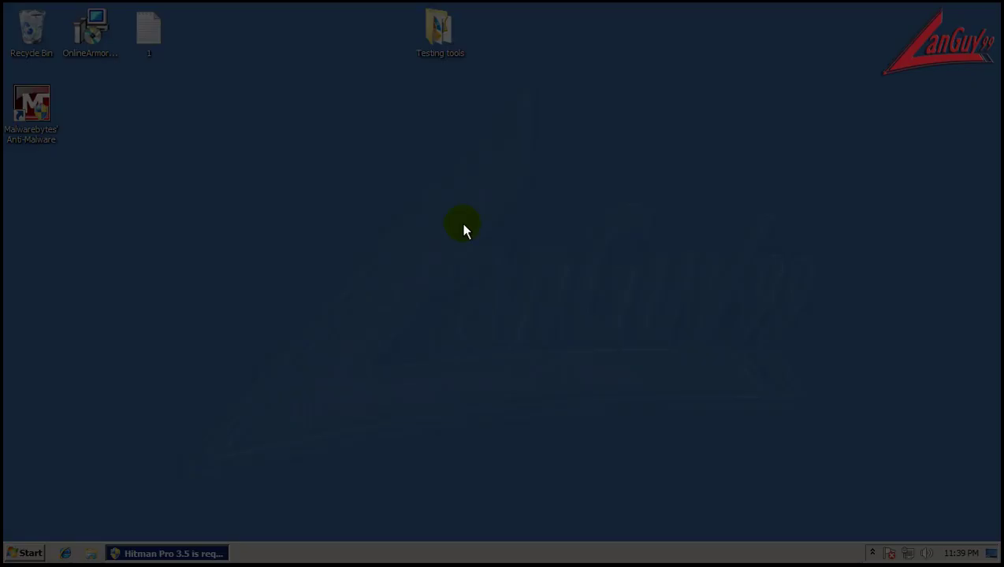
click(262, 130)
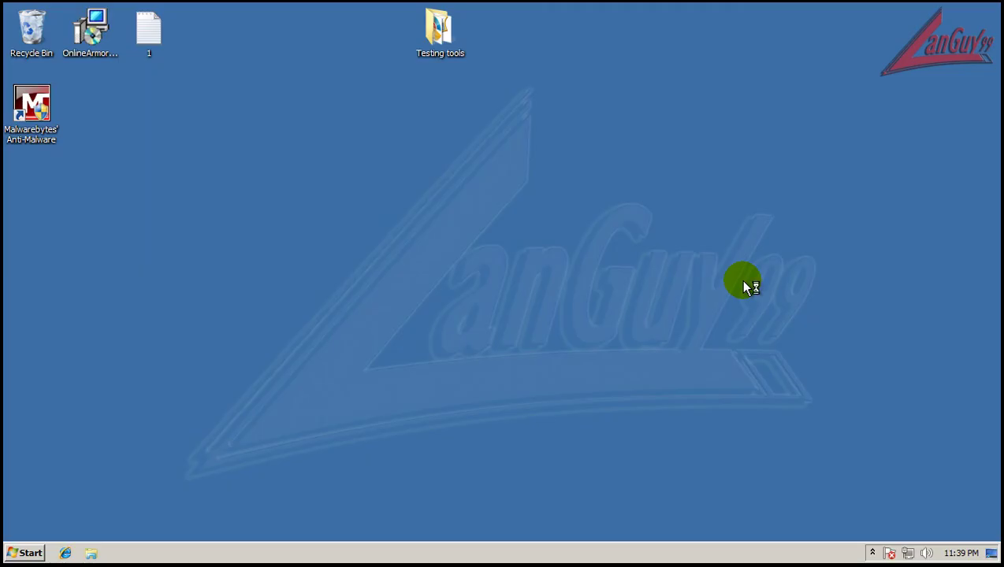
click(872, 553)
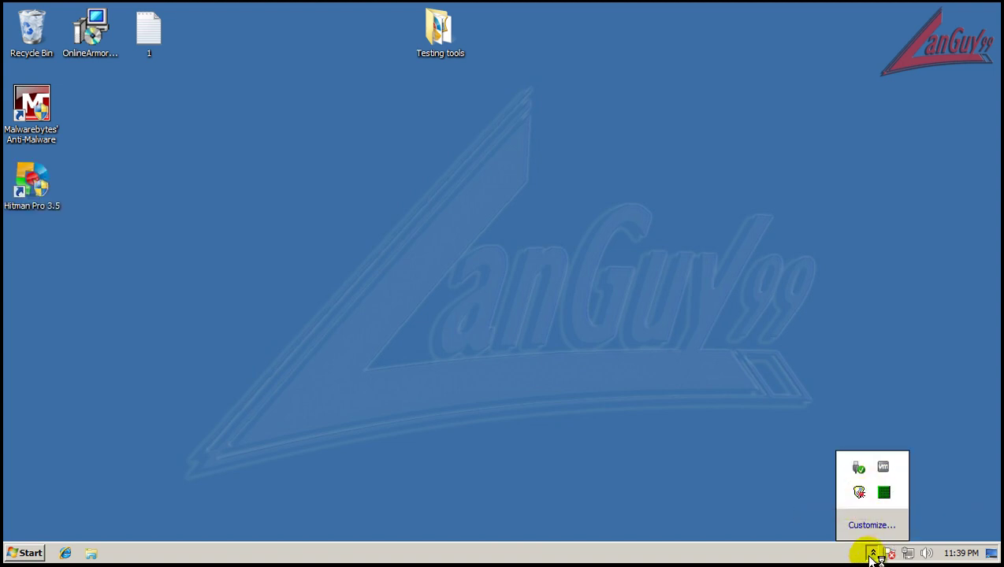
click(872, 553)
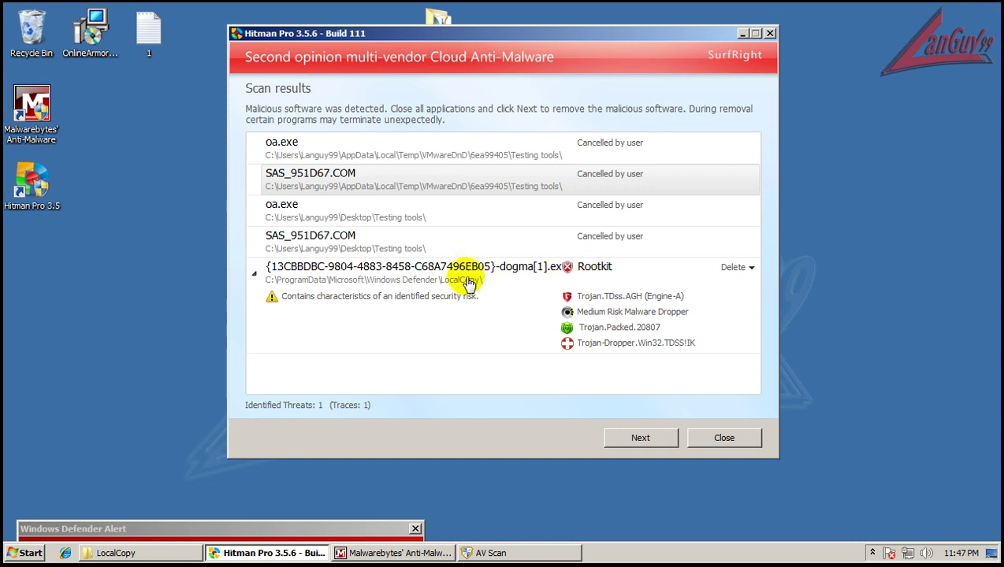
- Close Hitman Pro without removing anything, review Malwarebytes' rootkit detection, then minimize Malwarebytes
click(371, 528)
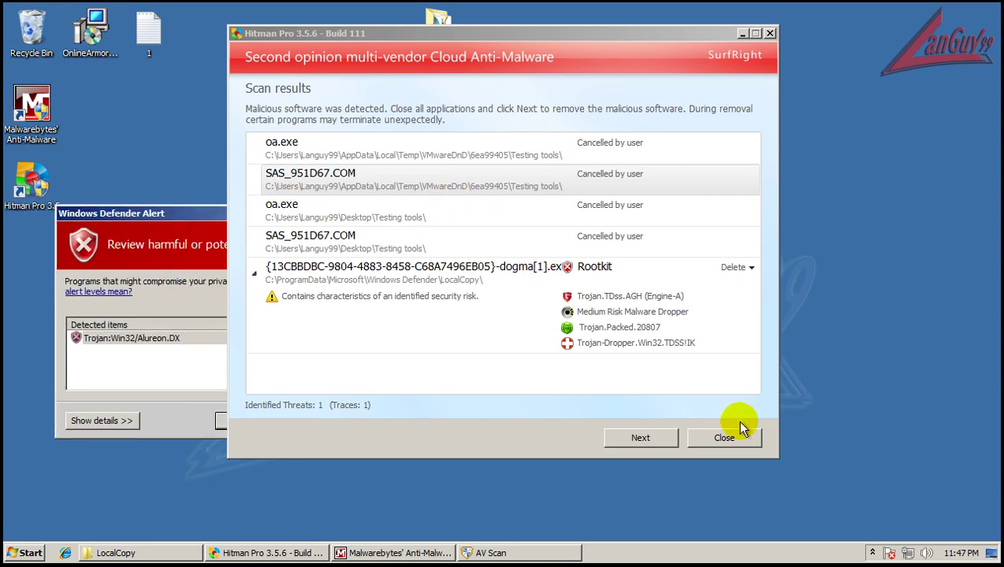
click(736, 437)
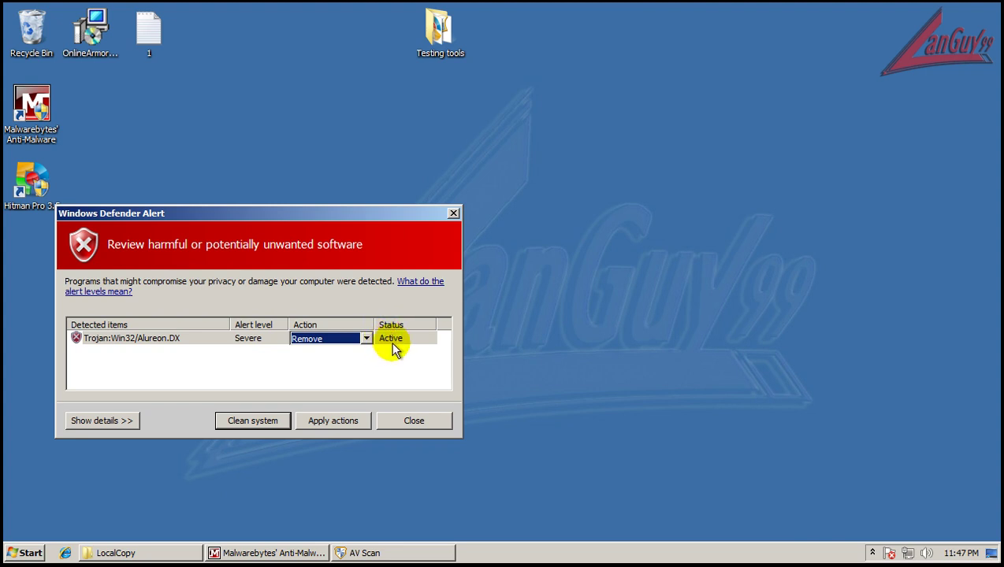
mouse_move(258, 562)
click(257, 555)
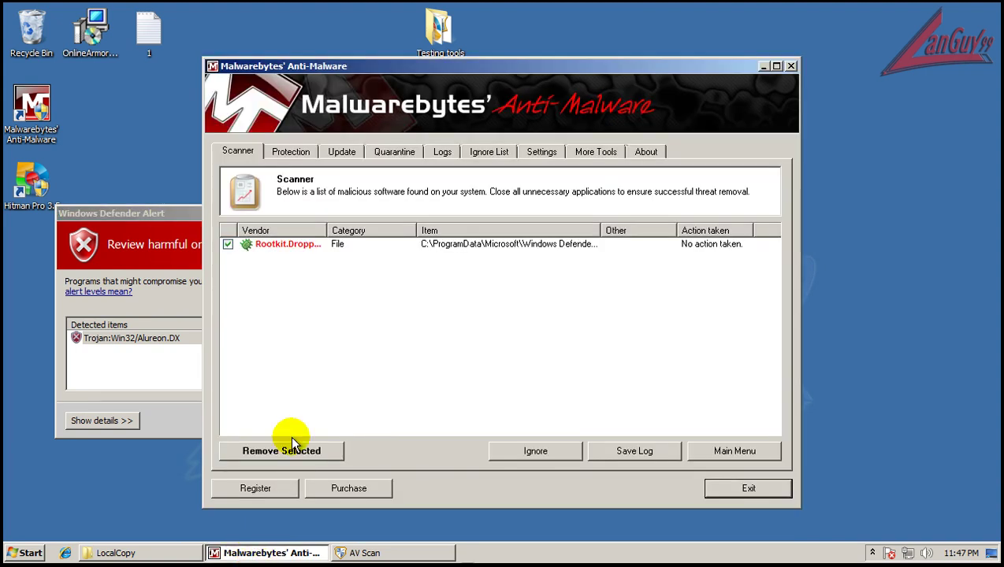
click(285, 245)
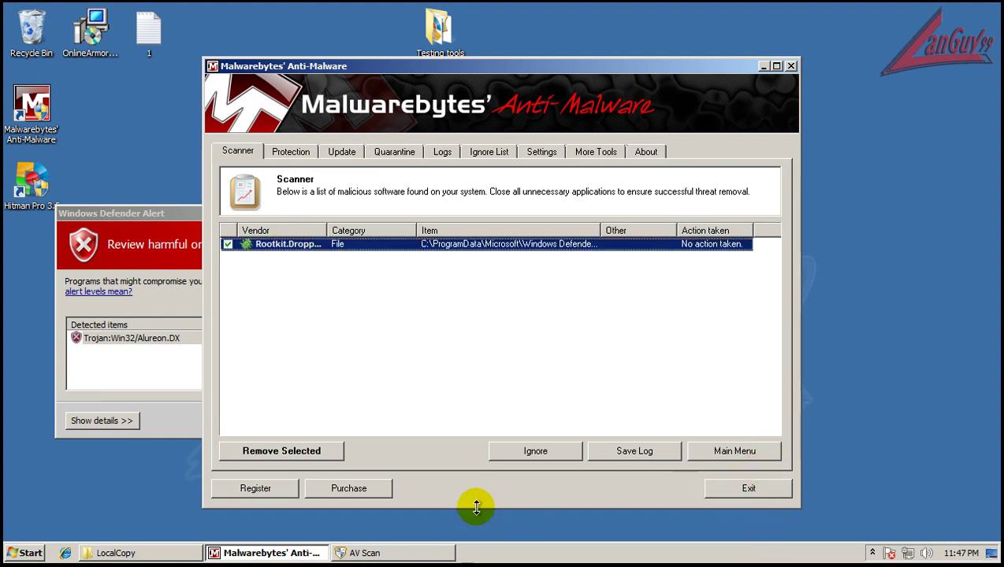
click(290, 554)
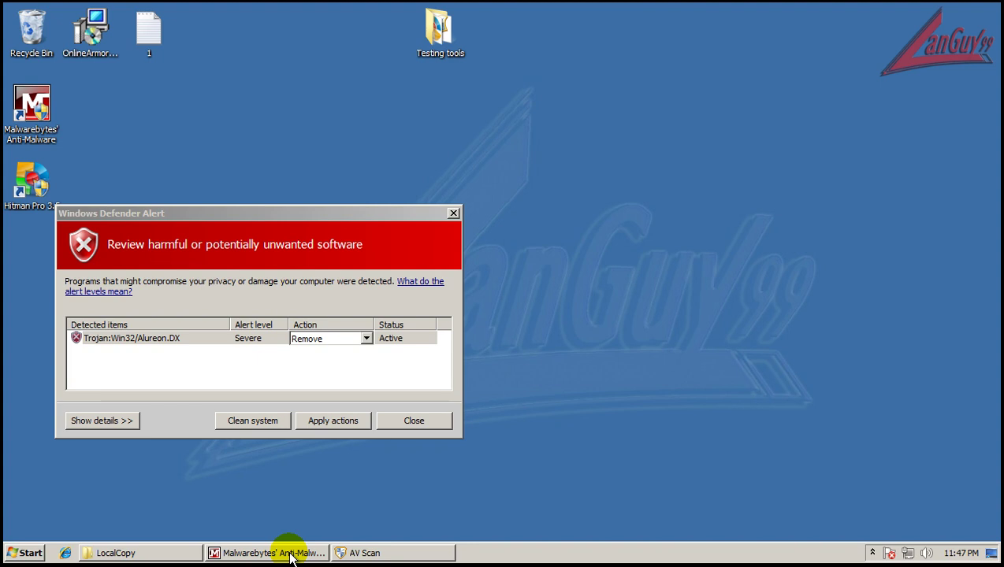
- Have Windows Defender clean the system of Trojan:Win32/Alureon.DX
click(364, 553)
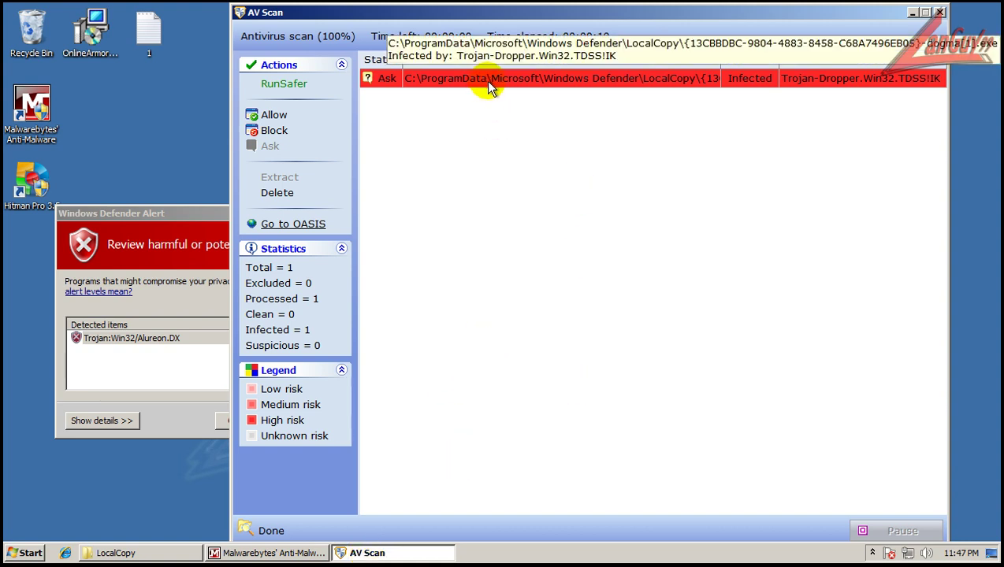
click(199, 214)
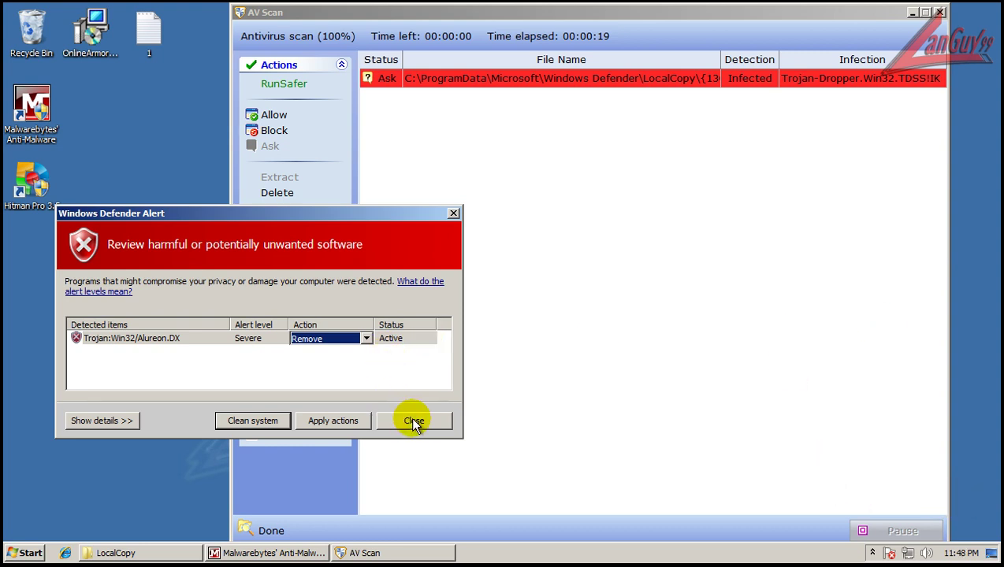
click(260, 423)
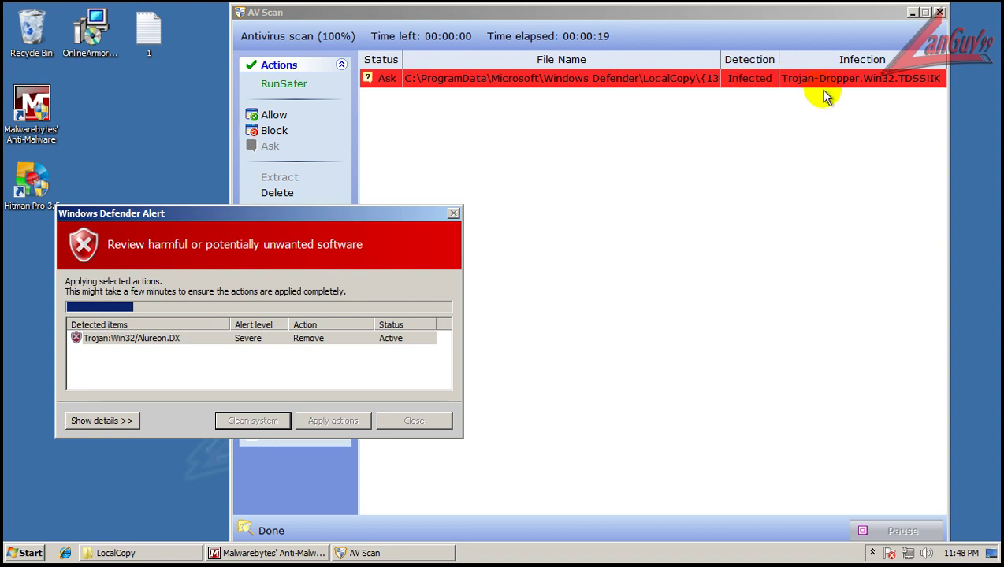
- Close the AV Scan report and Malwarebytes, then move the Defender alert to the centre
click(939, 13)
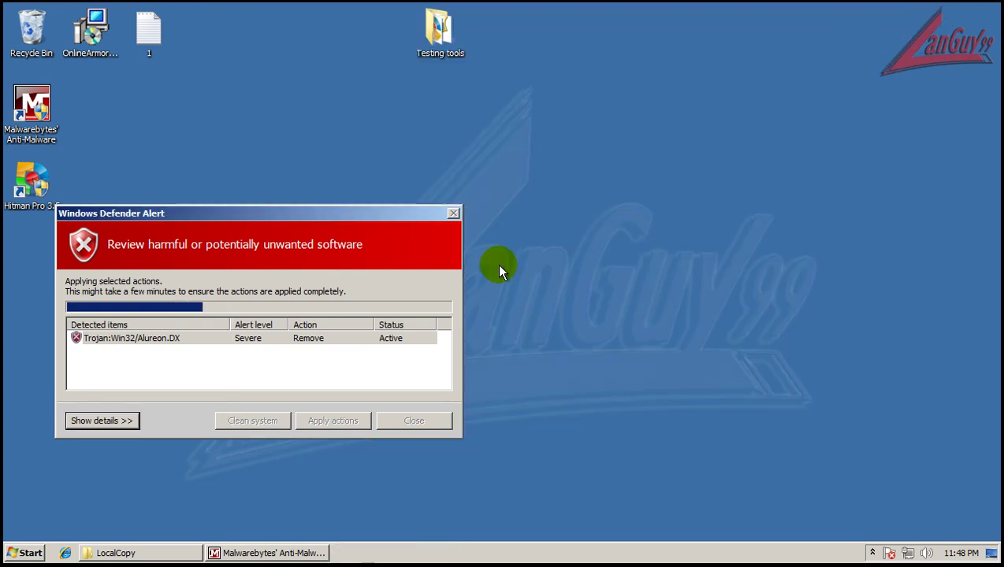
click(288, 551)
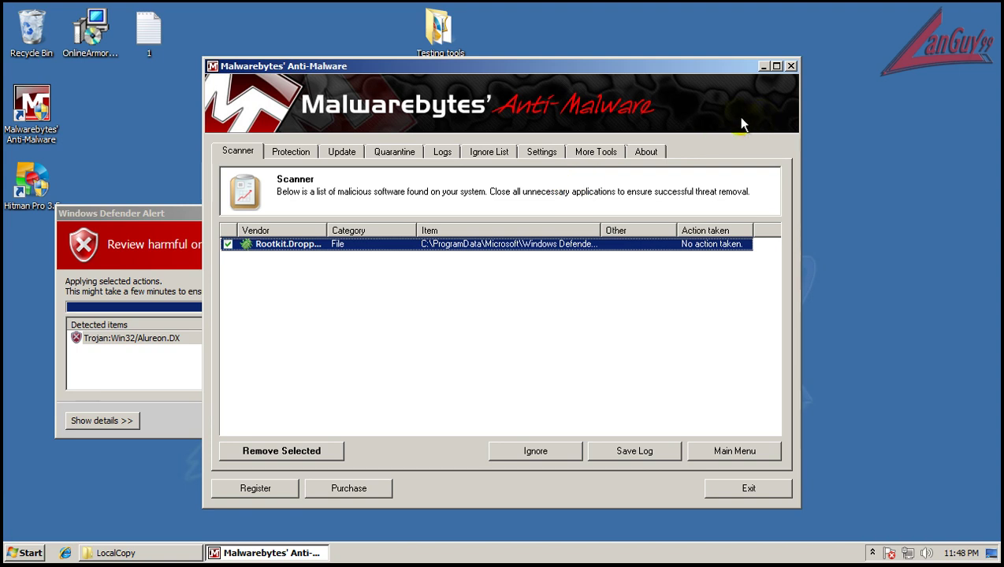
click(790, 67)
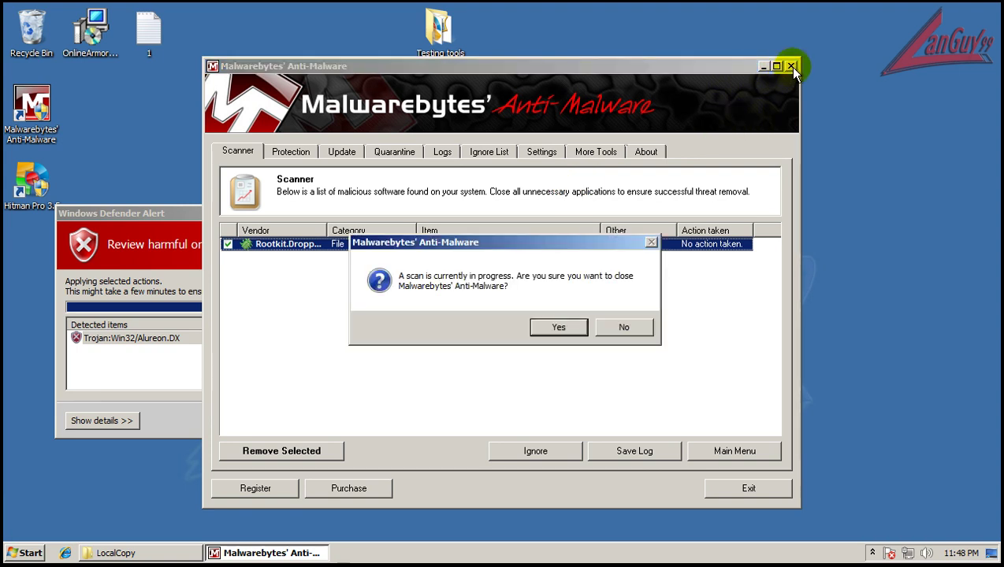
click(561, 327)
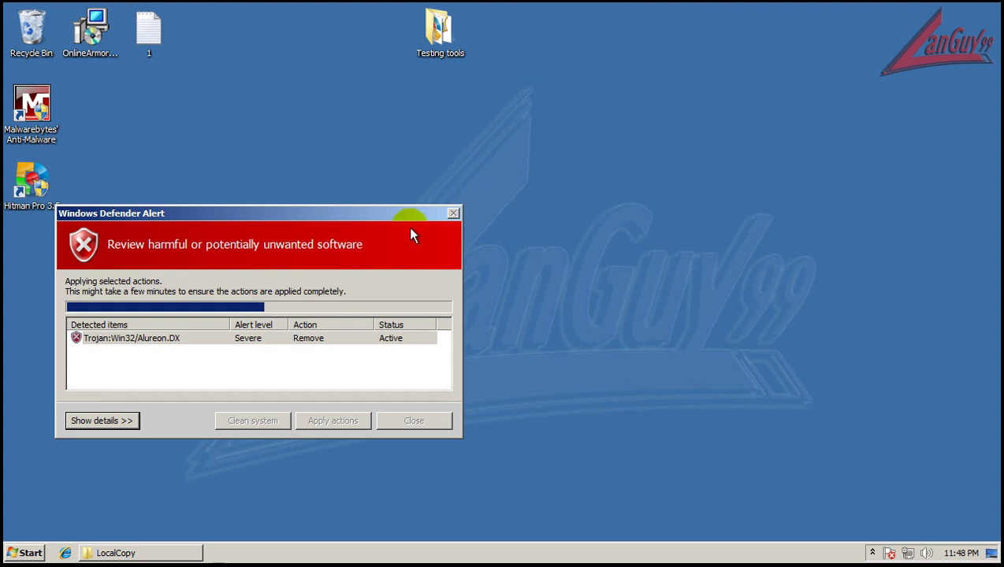
drag(408, 217, 589, 161)
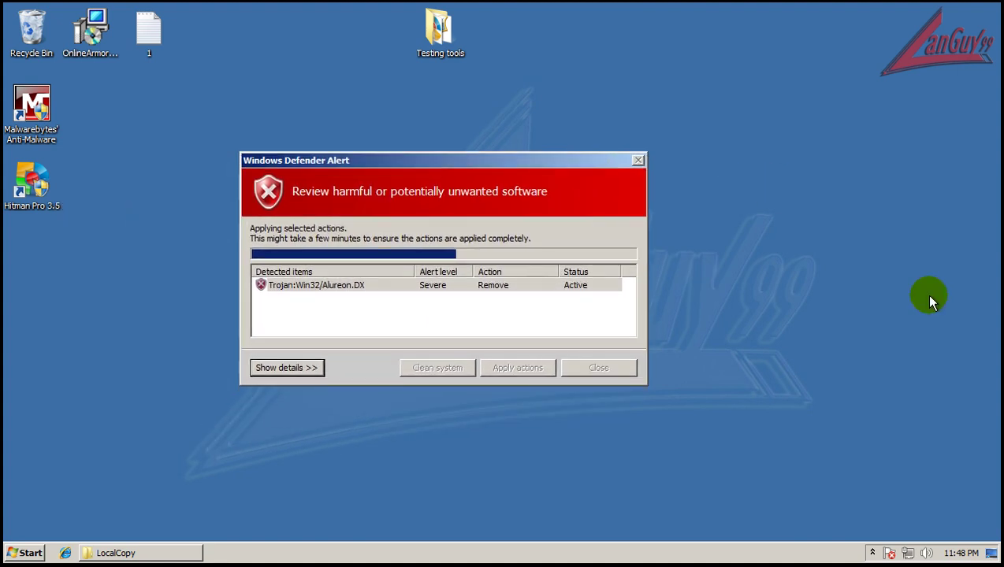